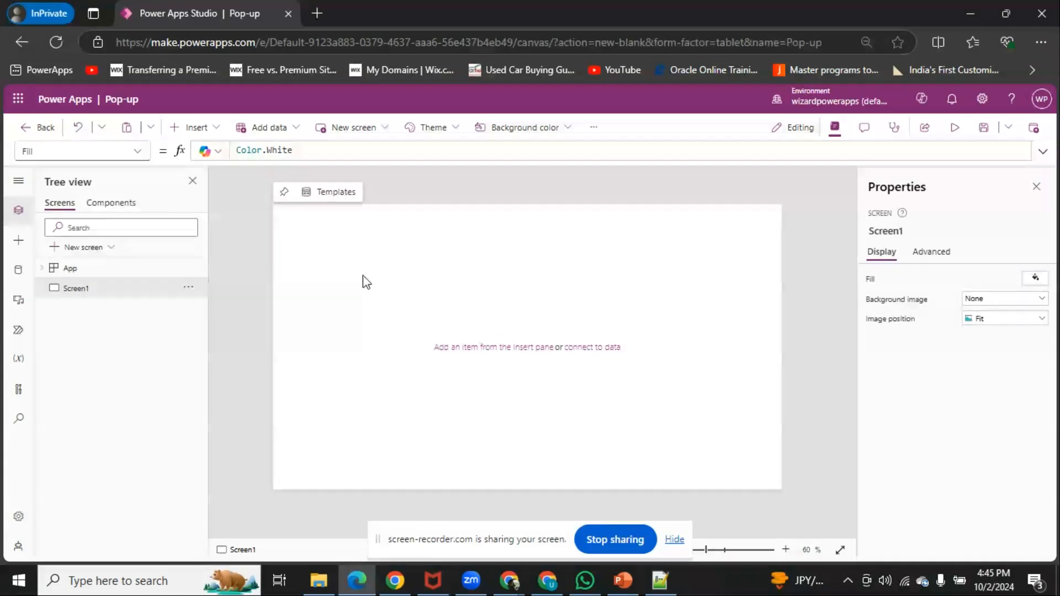
# Add a text label at about X 411, Y 156 and a text input directly beside it
pyautogui.click(196, 132)
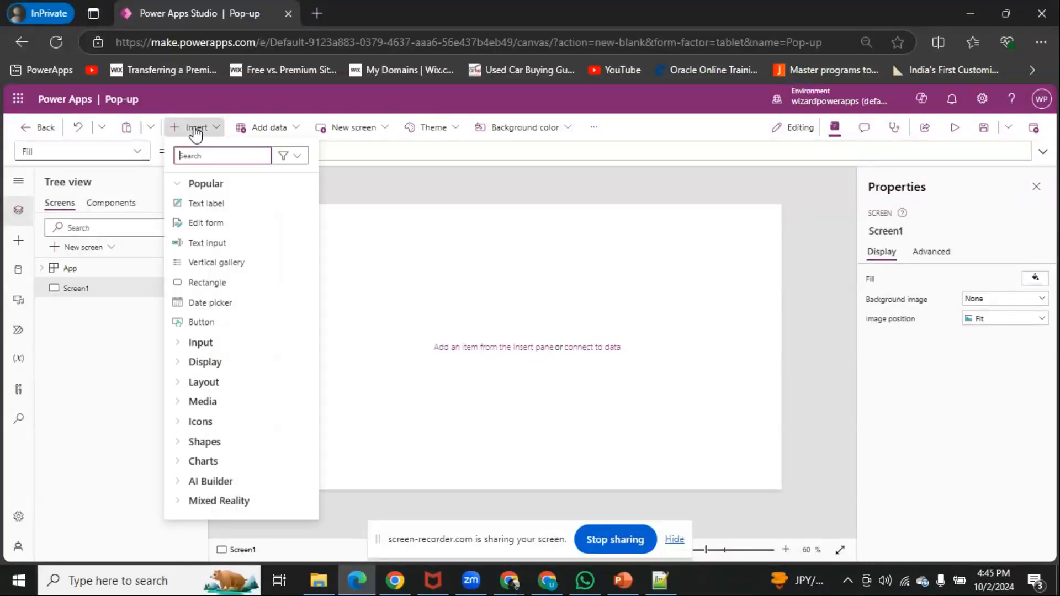
pyautogui.press('Escape')
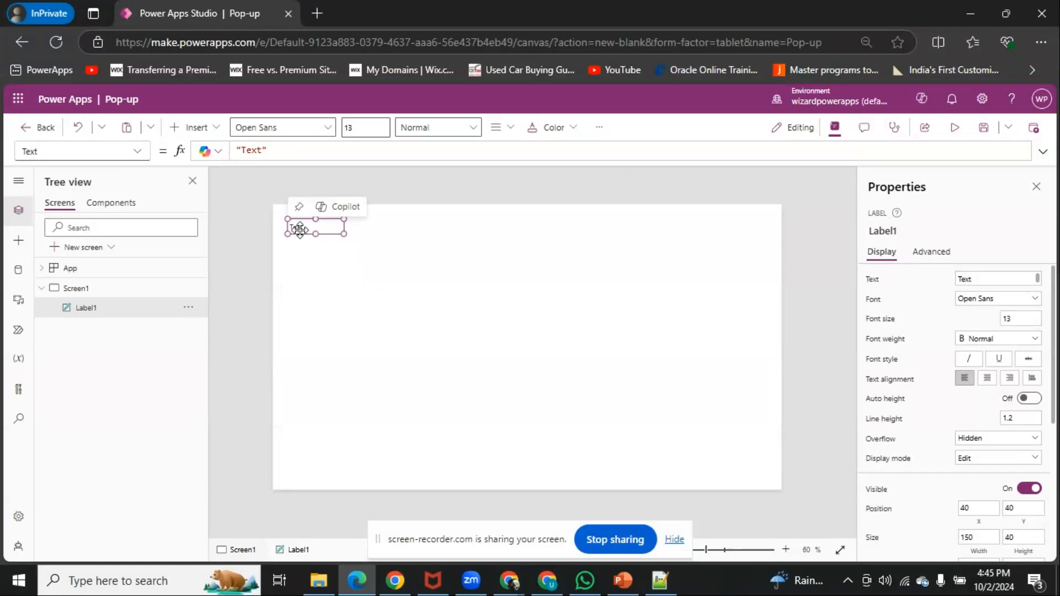
pyautogui.moveTo(301, 229); pyautogui.dragTo(450, 276)
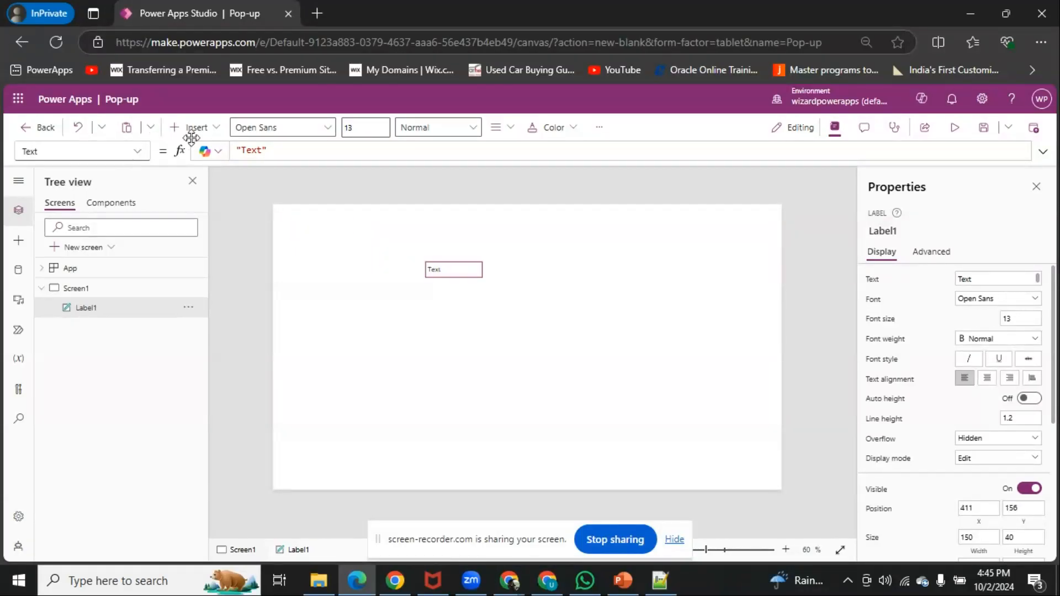
pyautogui.click(193, 127)
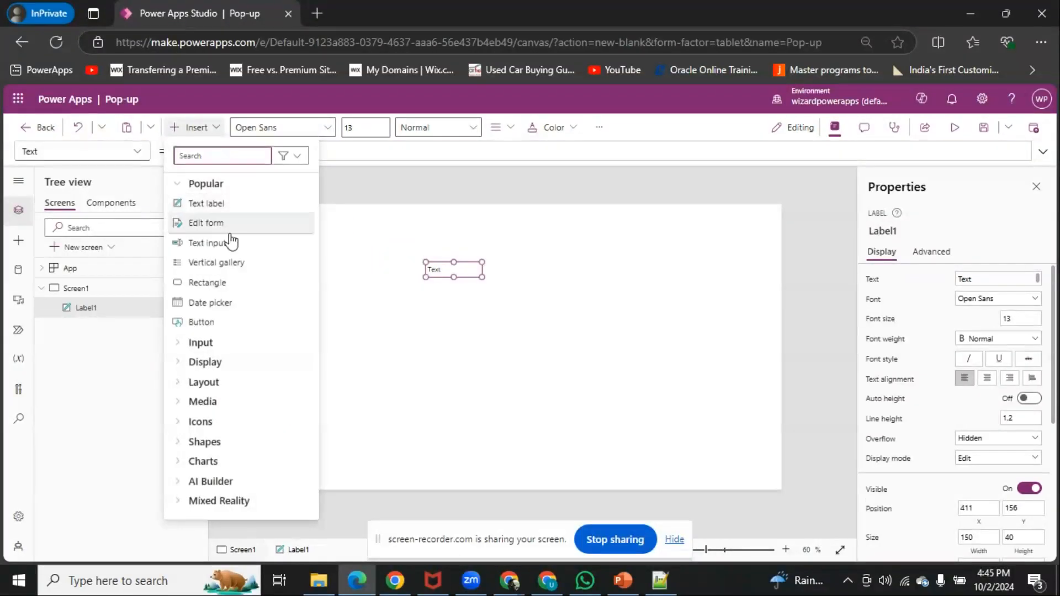
pyautogui.click(207, 242)
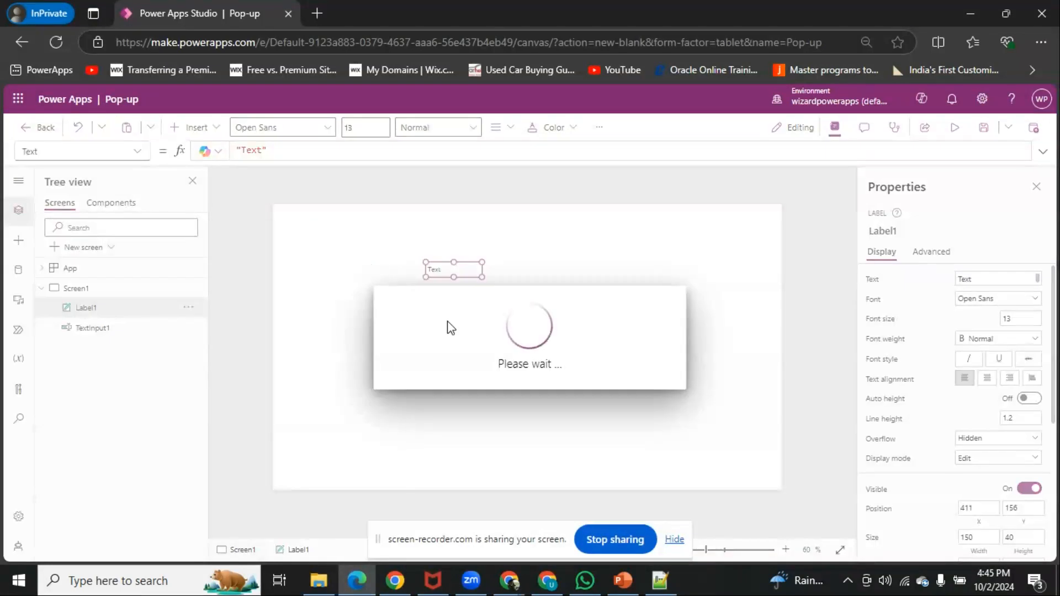
pyautogui.moveTo(339, 227); pyautogui.dragTo(515, 272)
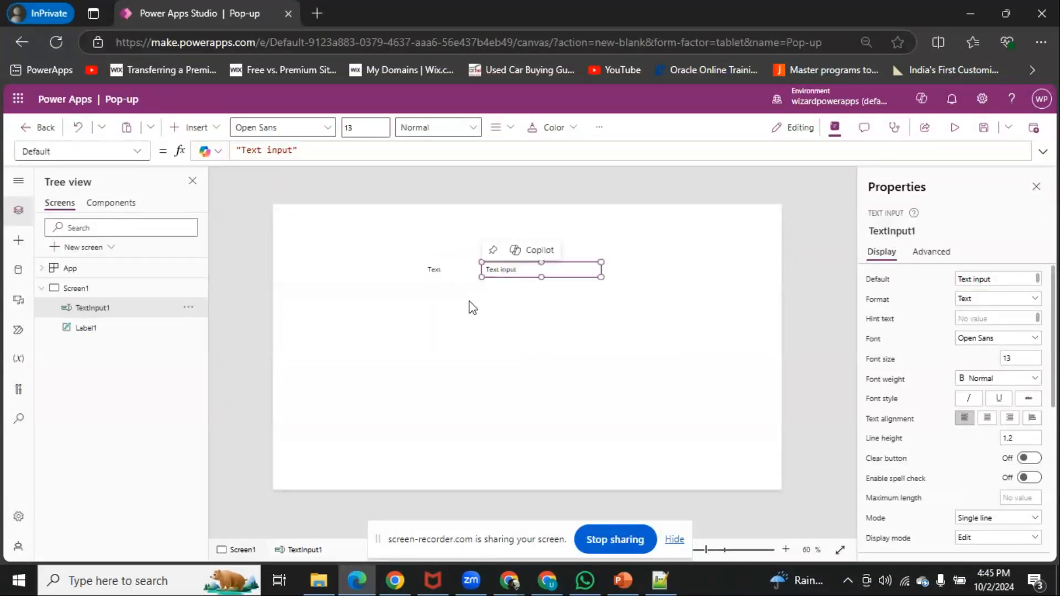
# Duplicate the label and text input pair and align the copy directly below the original at about Y 224
pyautogui.hotkey('ctrl', 'a')
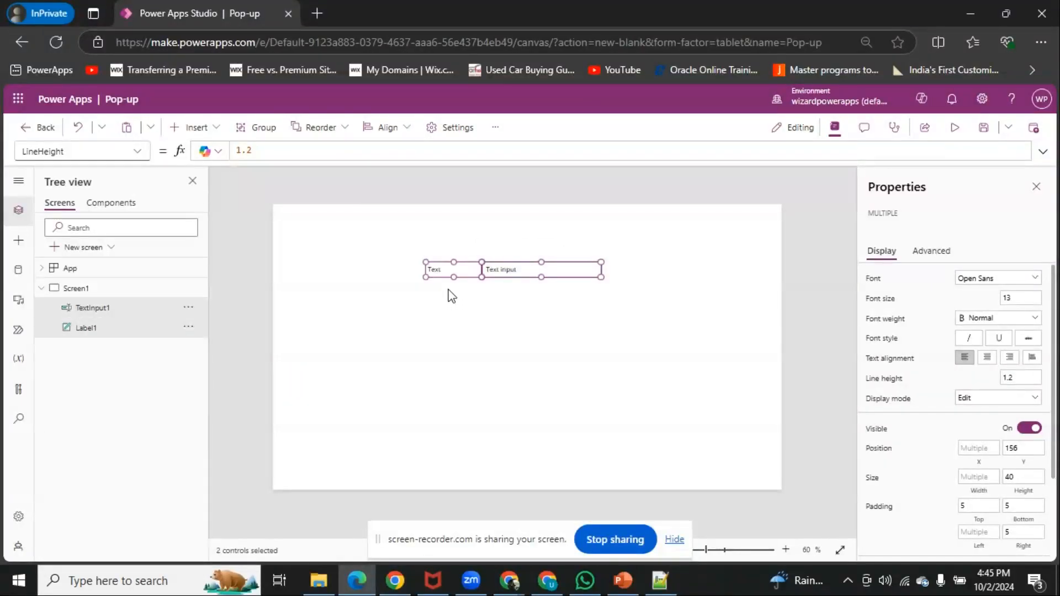
pyautogui.hotkey('ctrl', 'v')
pyautogui.moveTo(442, 276); pyautogui.dragTo(441, 299)
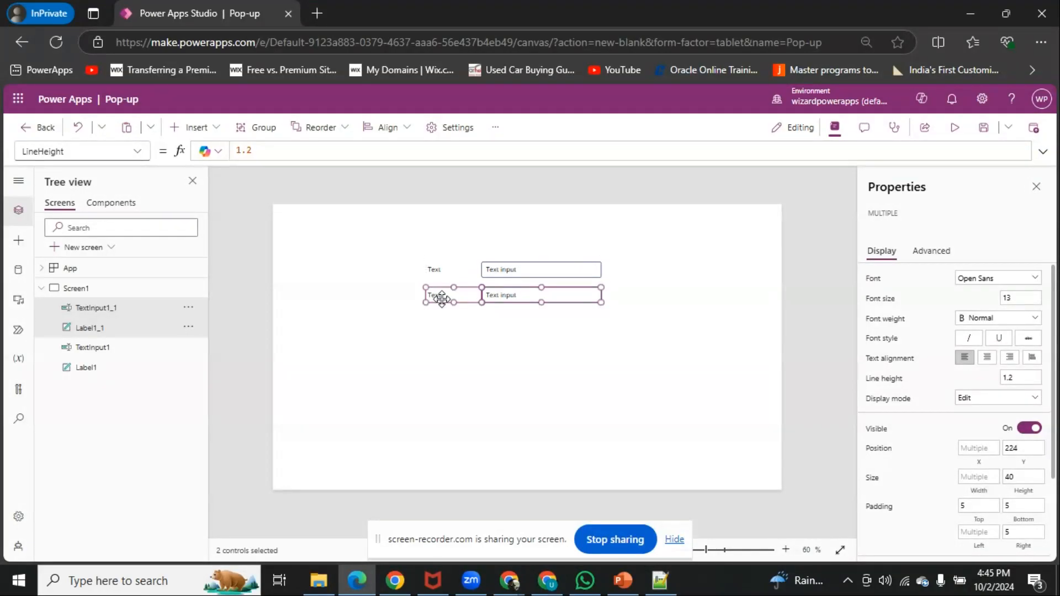
# Insert a button below the two input rows at about X 543, Y 342
pyautogui.click(189, 133)
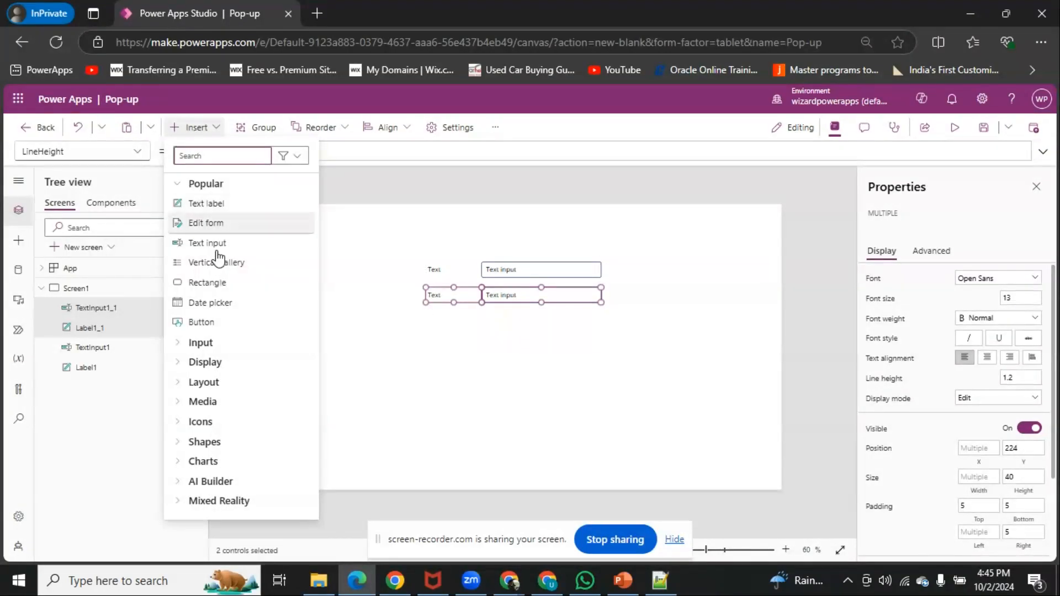
pyautogui.click(500, 317)
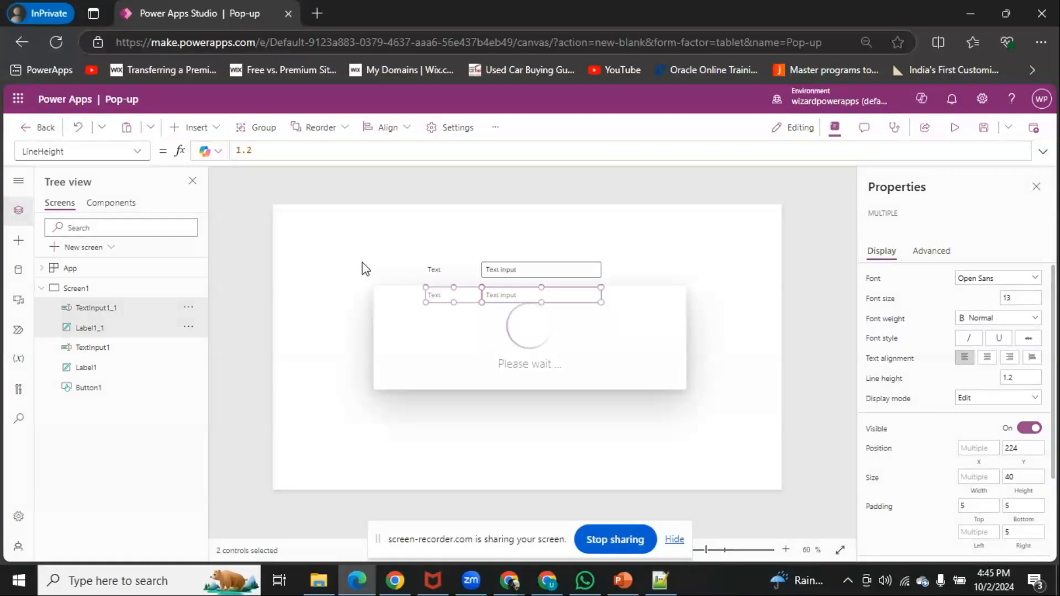
pyautogui.moveTo(324, 232); pyautogui.dragTo(496, 337)
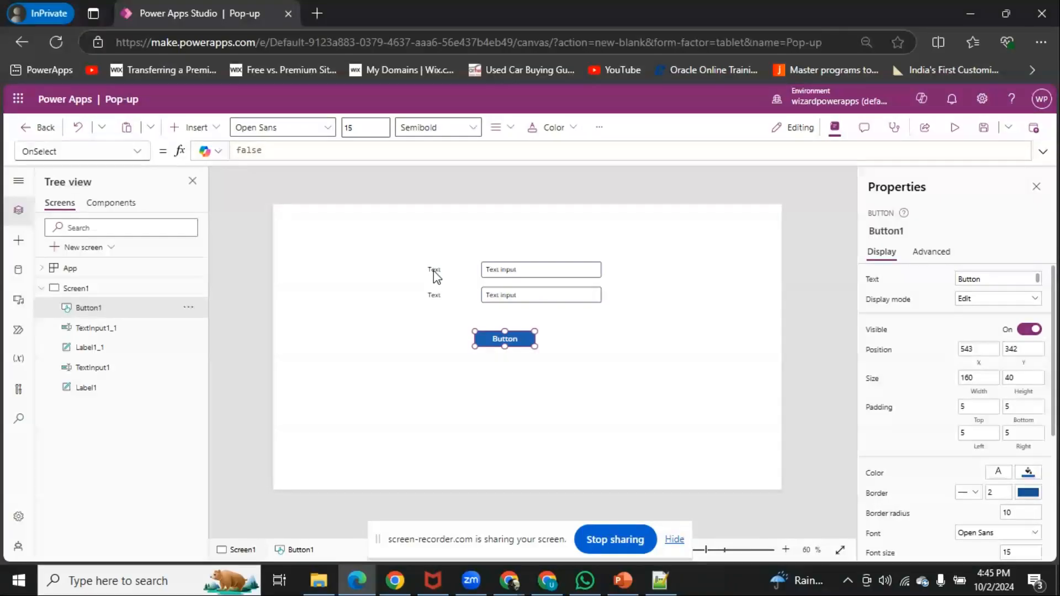
# Set the first row's label text to UserName and clear the default text of its input
pyautogui.click(434, 272)
pyautogui.doubleClick(980, 278)
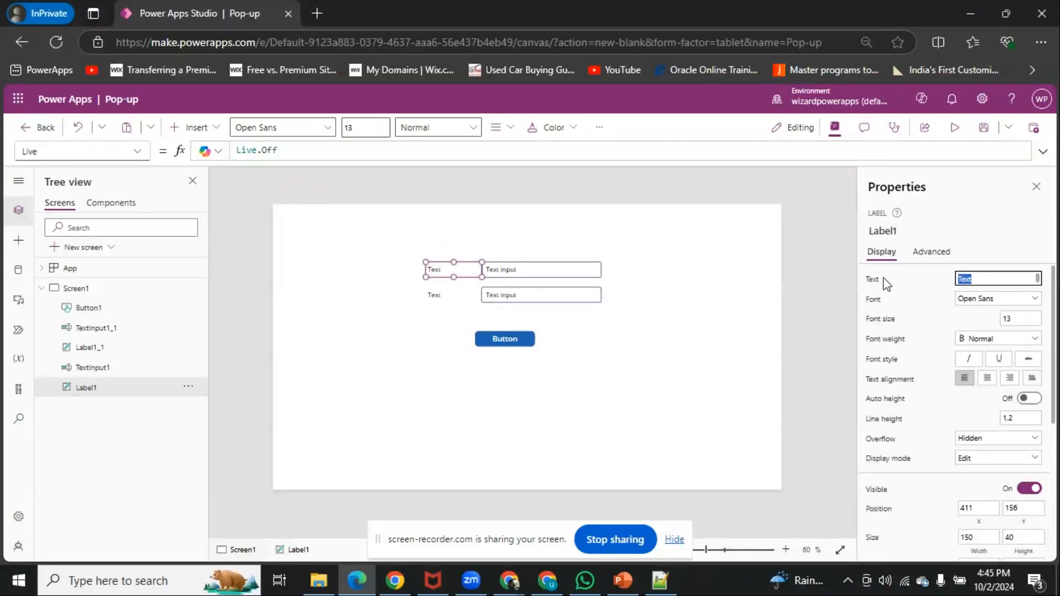
pyautogui.write('UserName')
pyautogui.click(571, 273)
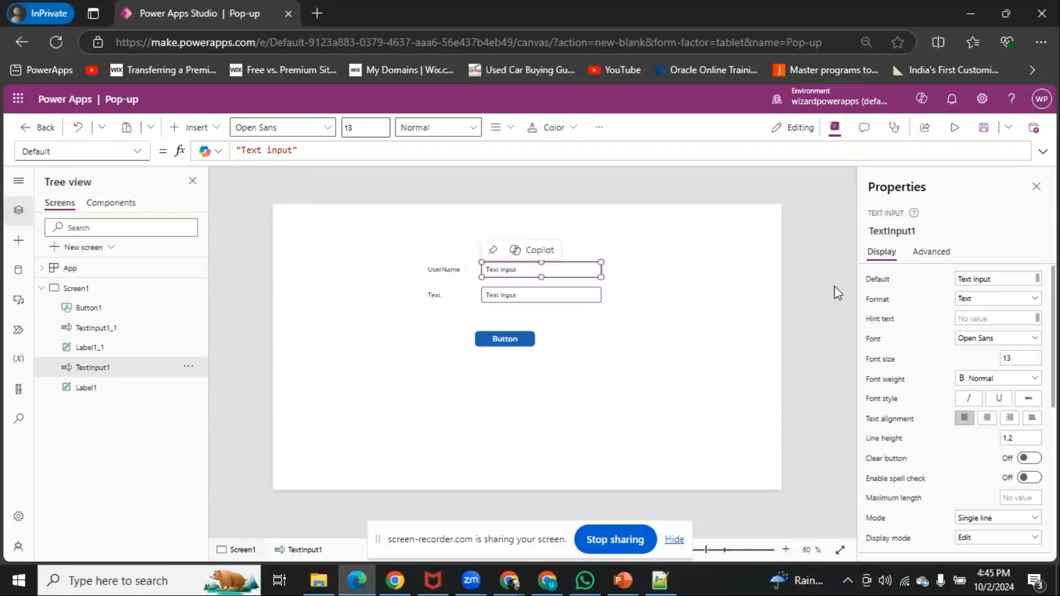
pyautogui.tripleClick(1011, 273)
pyautogui.press('BackSpace')
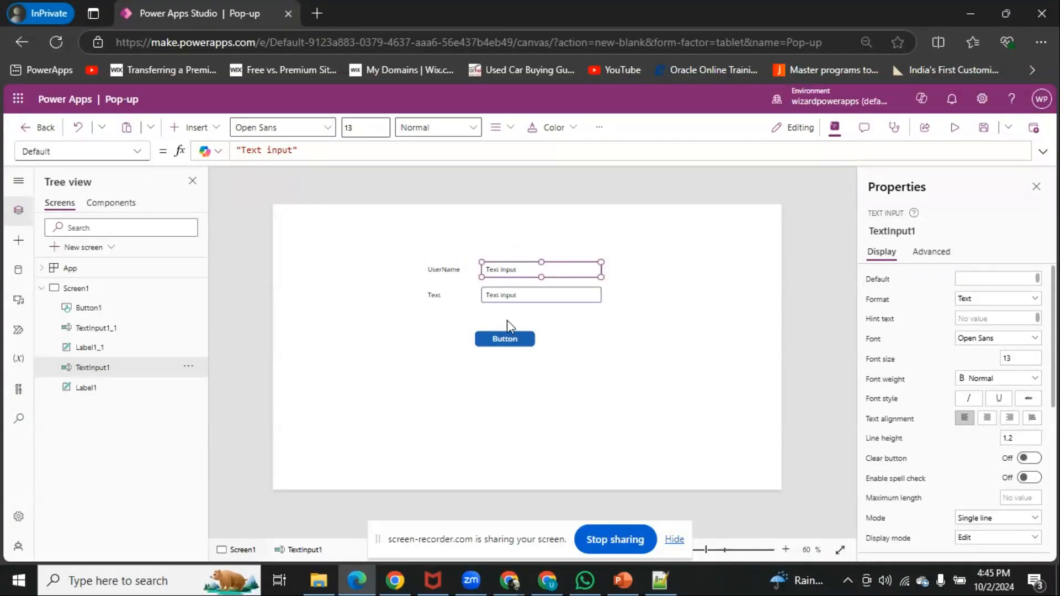
# Set the second row's label text to Password and clear the default text of its input
pyautogui.click(433, 294)
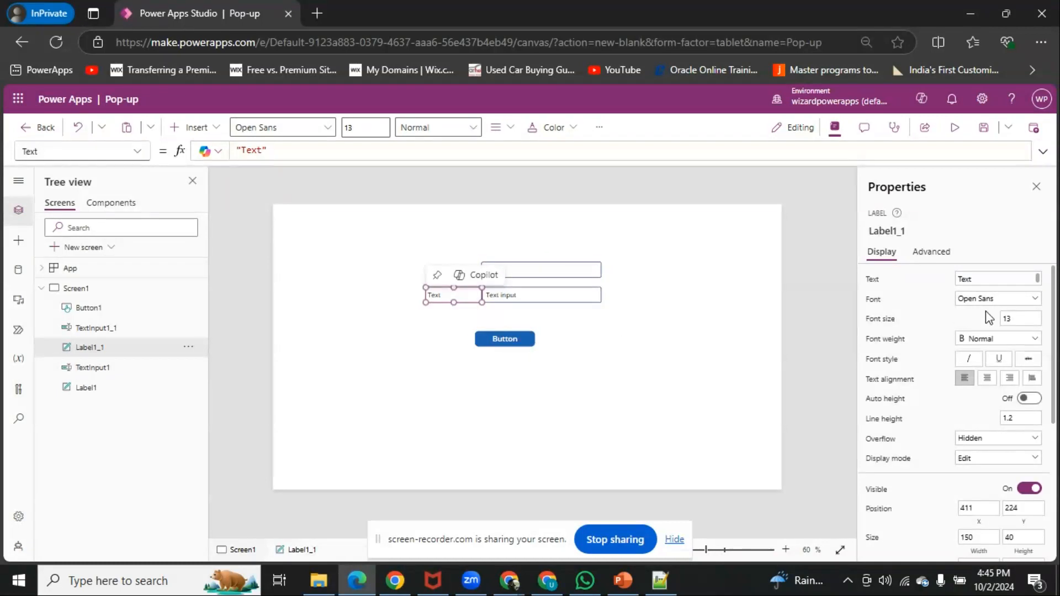
pyautogui.doubleClick(988, 279)
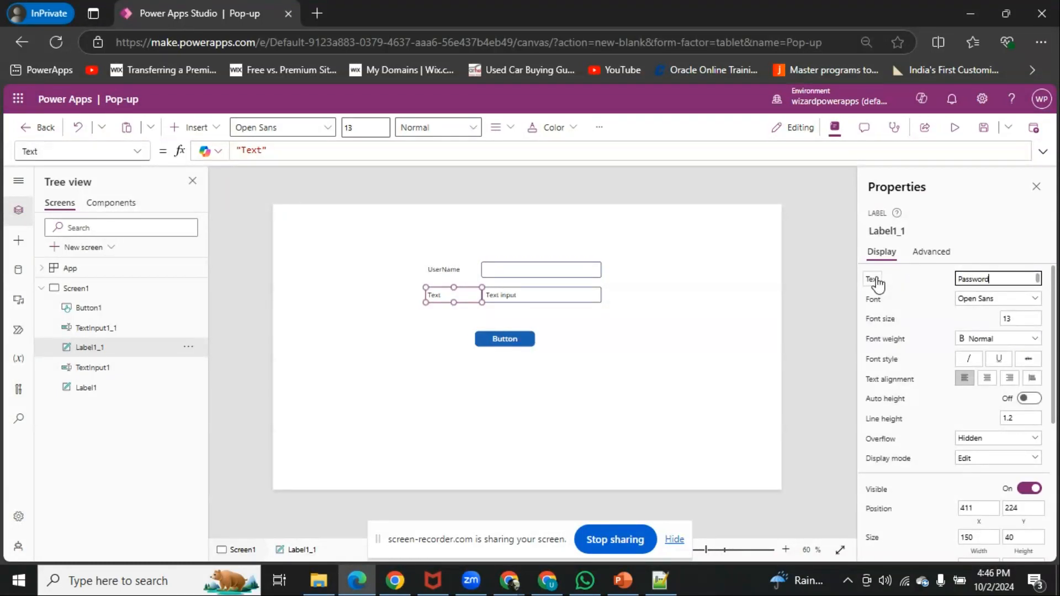
pyautogui.click(515, 294)
pyautogui.tripleClick(1012, 277)
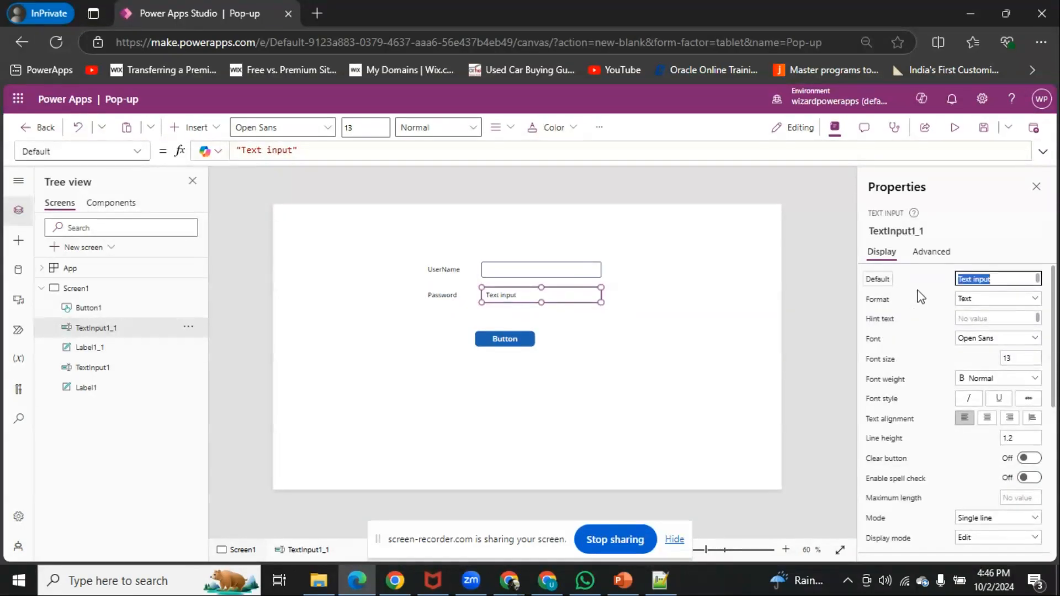
pyautogui.press('BackSpace')
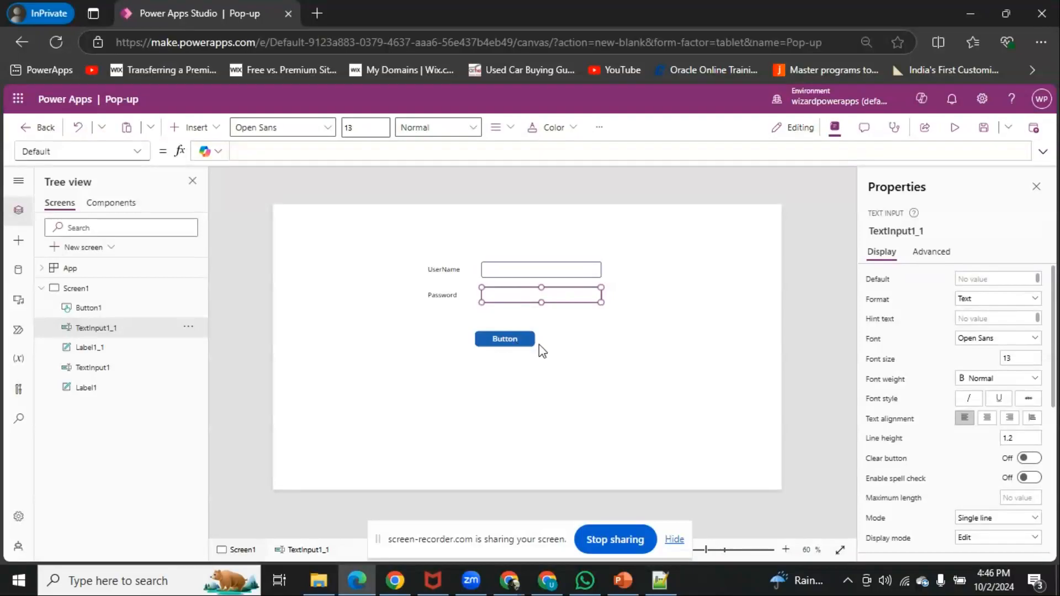
# Change the button's text to Submit
pyautogui.click(505, 338)
pyautogui.doubleClick(991, 278)
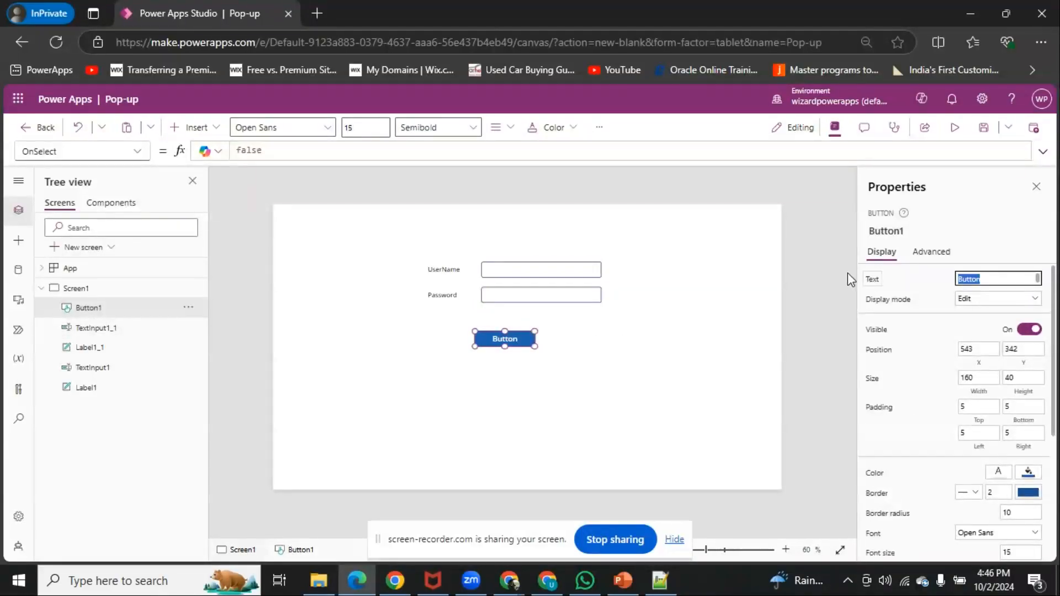
pyautogui.write('Submit')
pyautogui.click(933, 293)
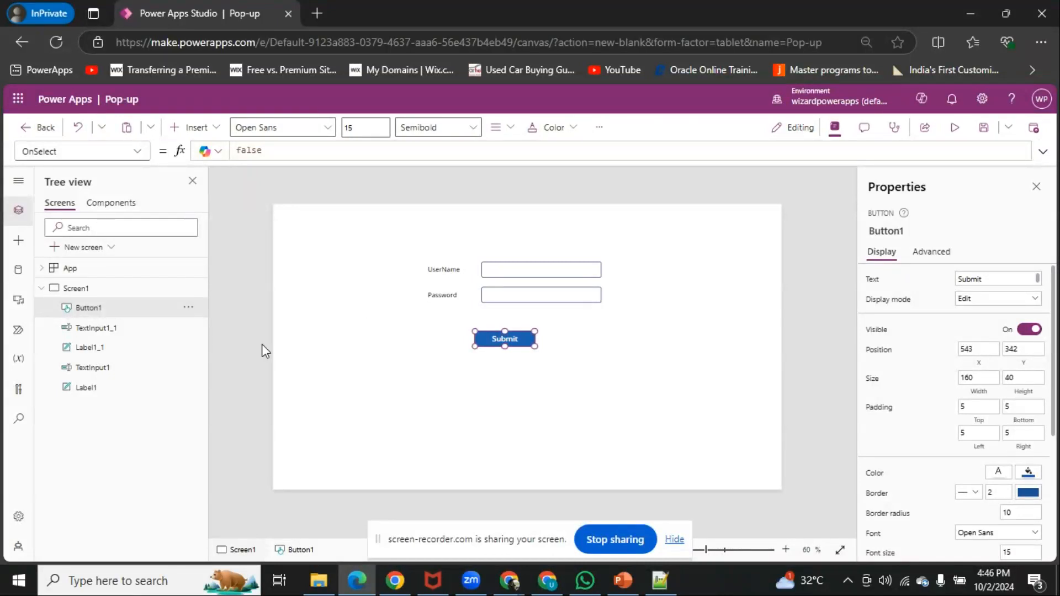
pyautogui.click(468, 362)
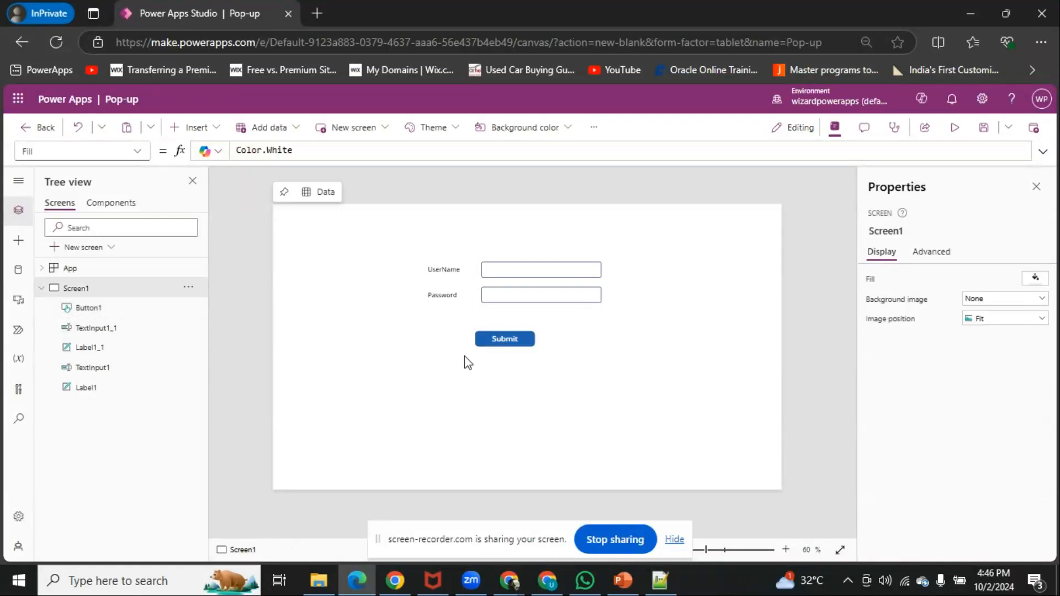
# Insert a rectangle at position 0, 0 and stretch it to cover the whole screen at 1366 by 768
pyautogui.click(495, 347)
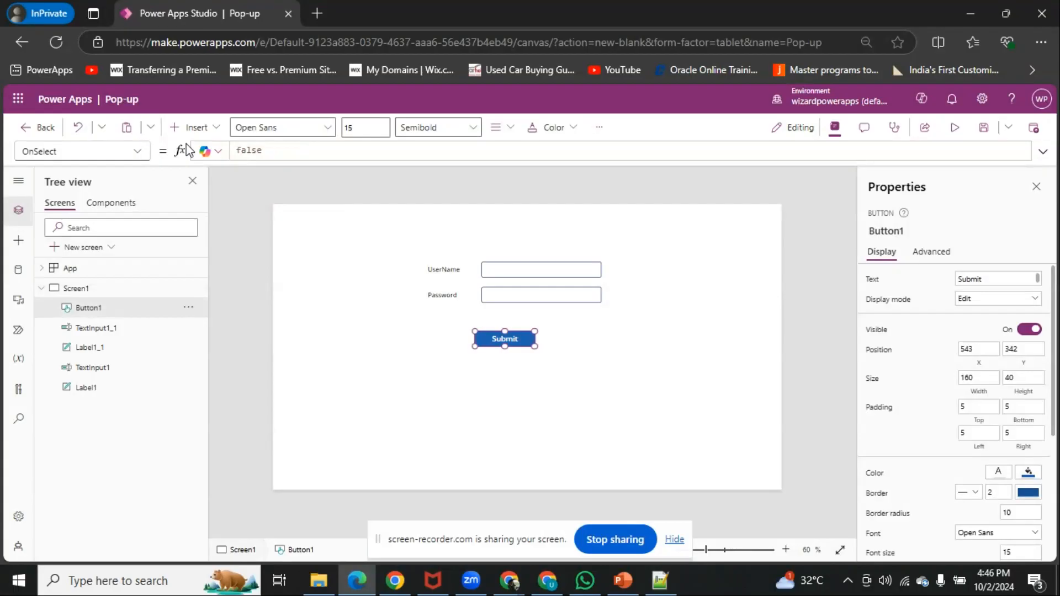
pyautogui.click(191, 127)
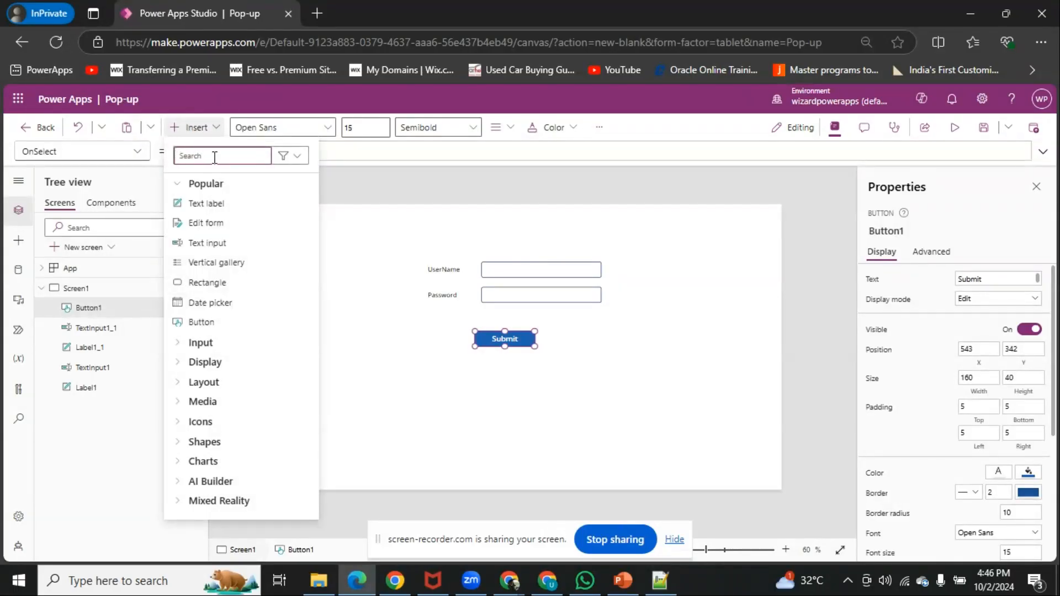
pyautogui.write('rec')
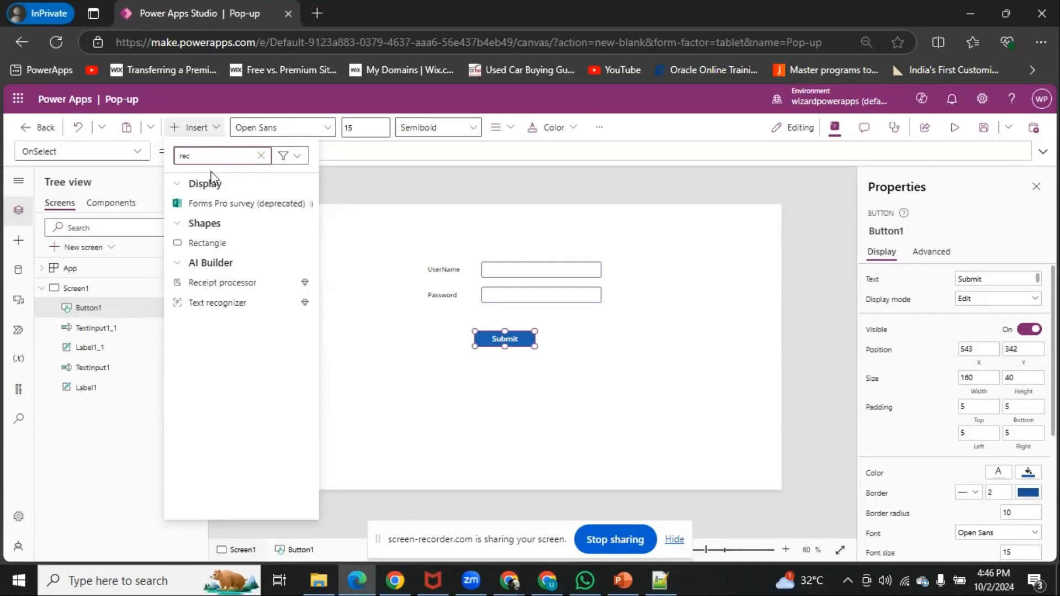
pyautogui.write('t')
pyautogui.click(210, 207)
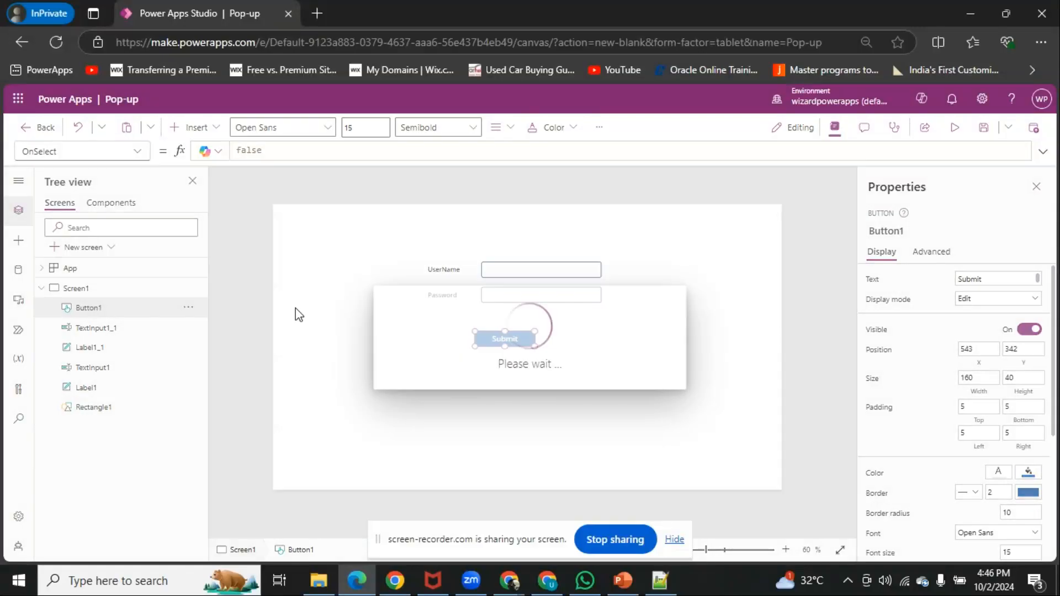
pyautogui.moveTo(305, 242); pyautogui.dragTo(276, 213)
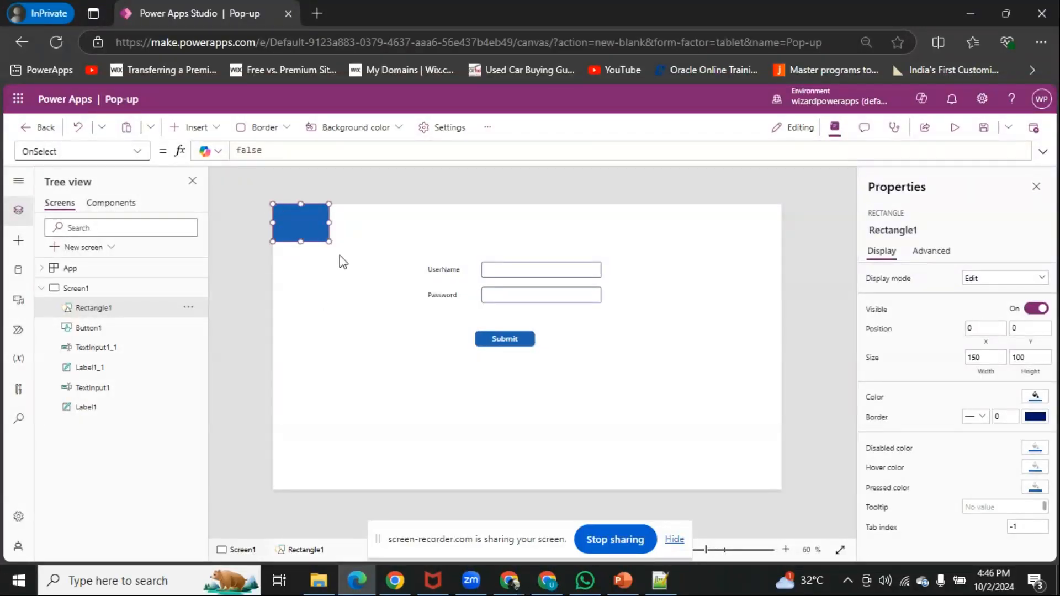
pyautogui.moveTo(329, 242); pyautogui.dragTo(800, 516)
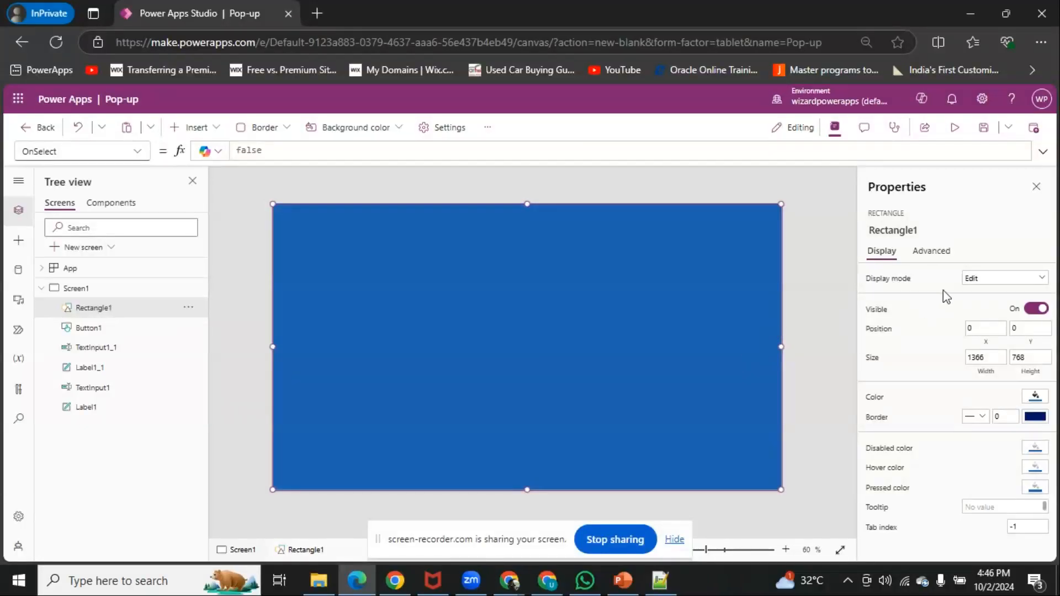
# Set the full-screen rectangle's Fill to the semi-transparent black RGBA(0, 0, 0,0.5)
pyautogui.click(931, 251)
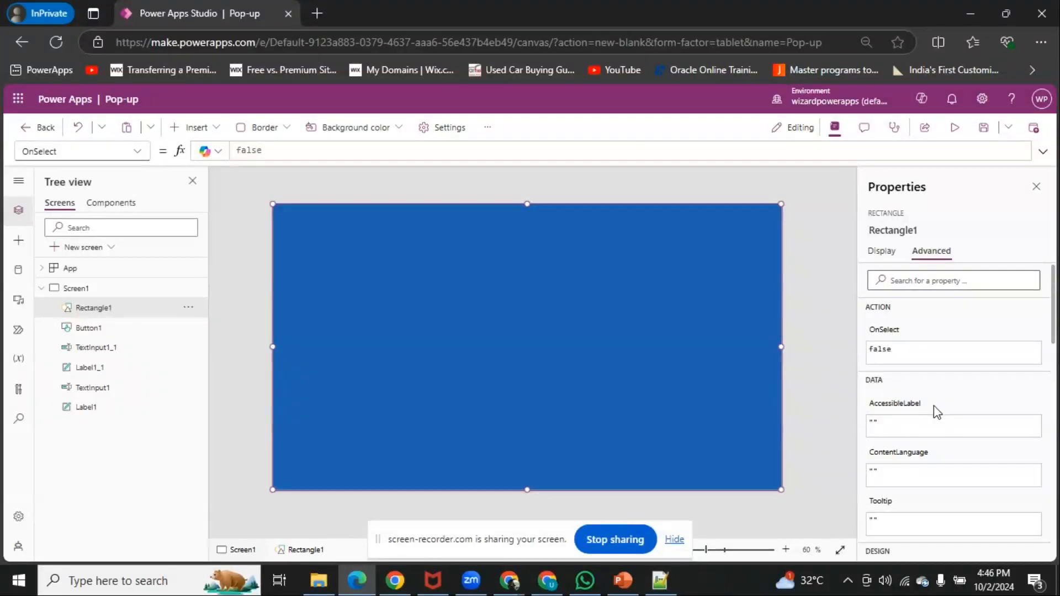
pyautogui.scroll(-4, 937, 412)
pyautogui.scroll(-4, 936, 412)
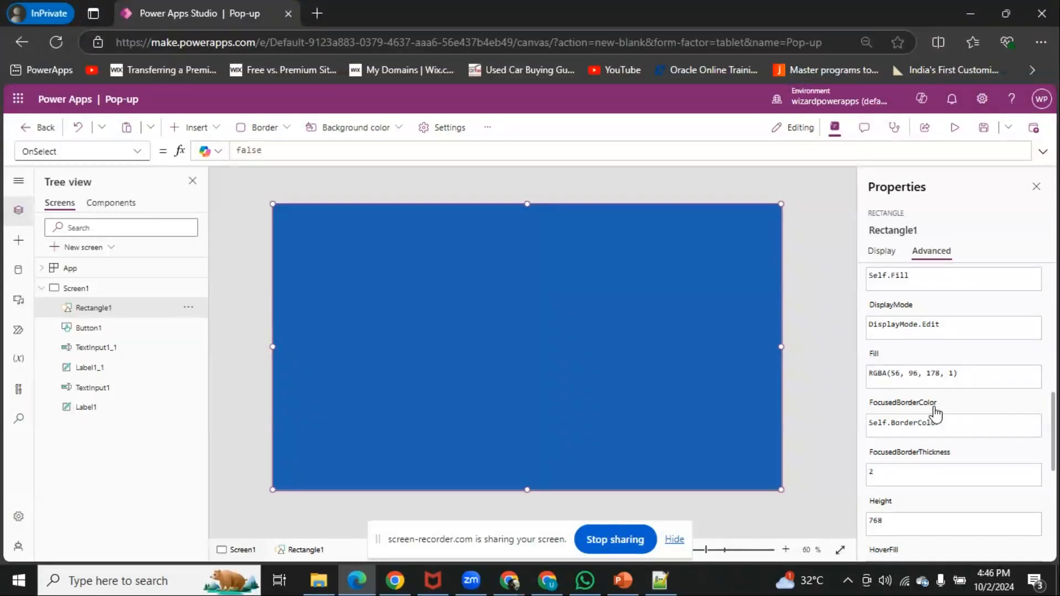
pyautogui.click(914, 378)
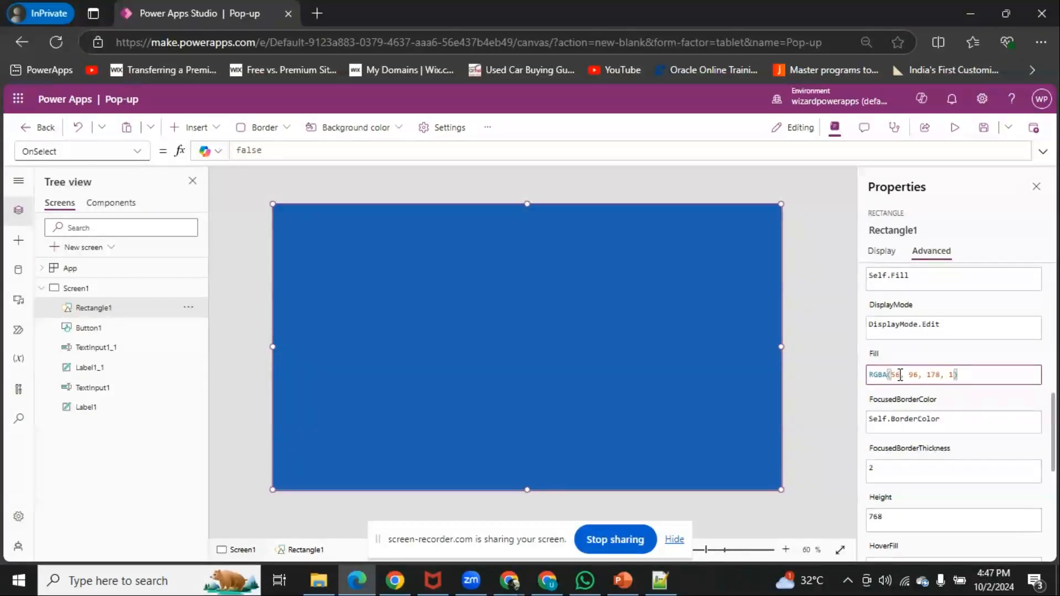
pyautogui.click(895, 374)
pyautogui.write('0')
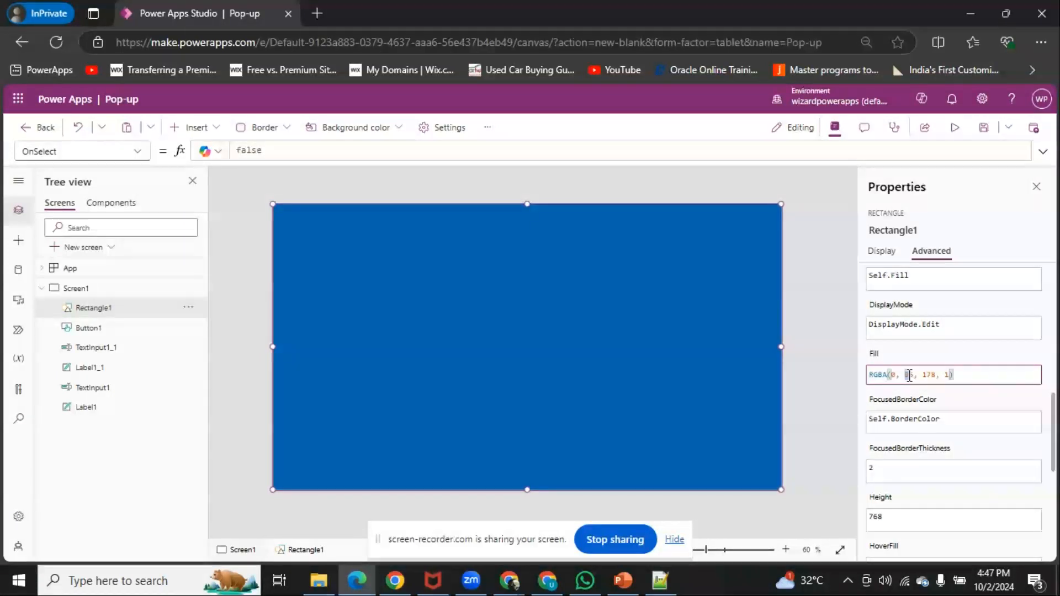
pyautogui.doubleClick(908, 376)
pyautogui.write('0')
pyautogui.doubleClick(923, 376)
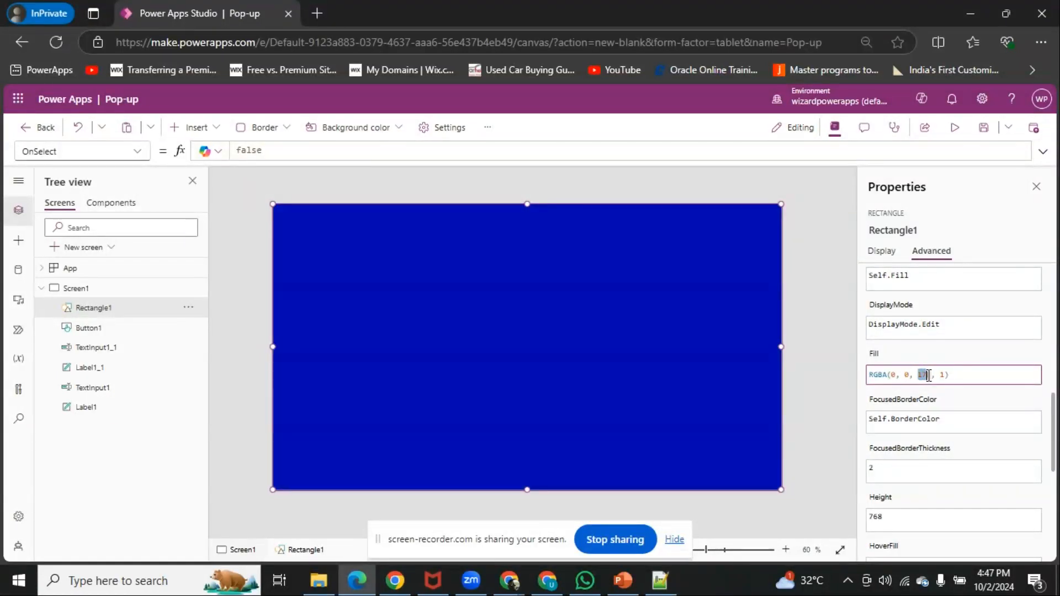
pyautogui.write('0,')
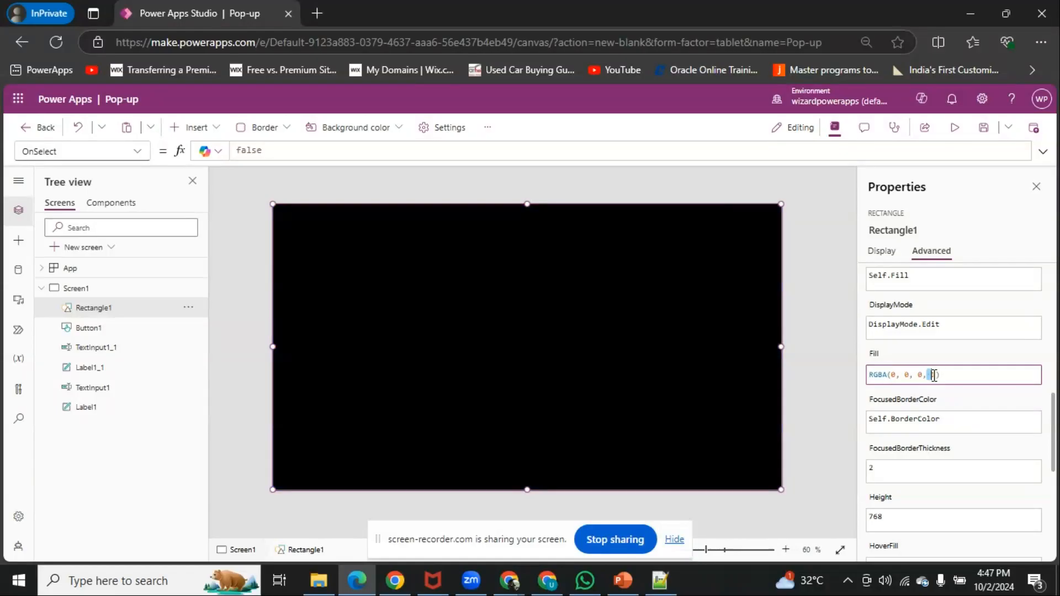
pyautogui.write('0.5')
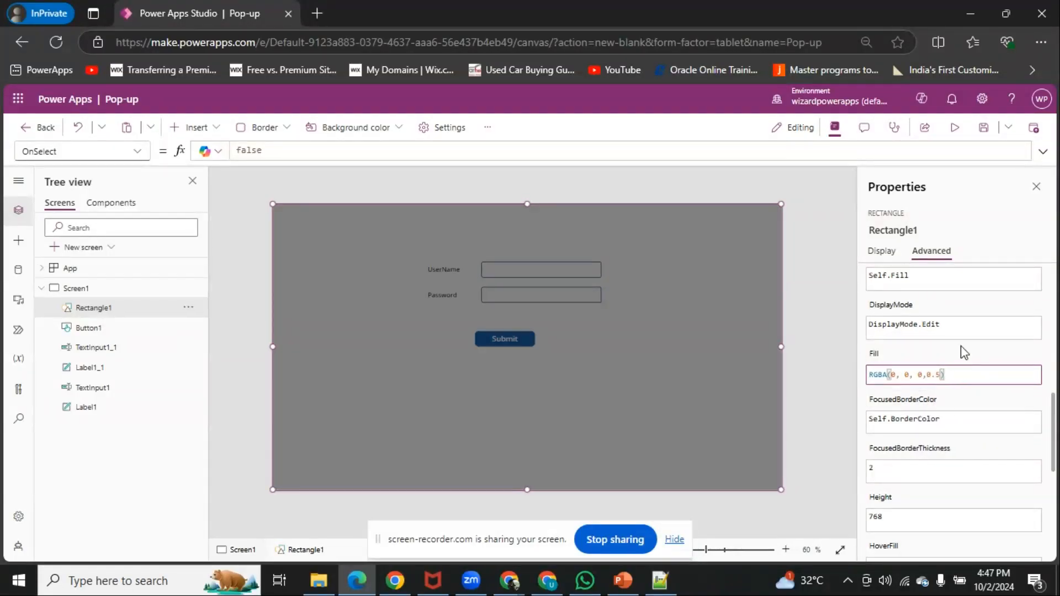
pyautogui.click(964, 352)
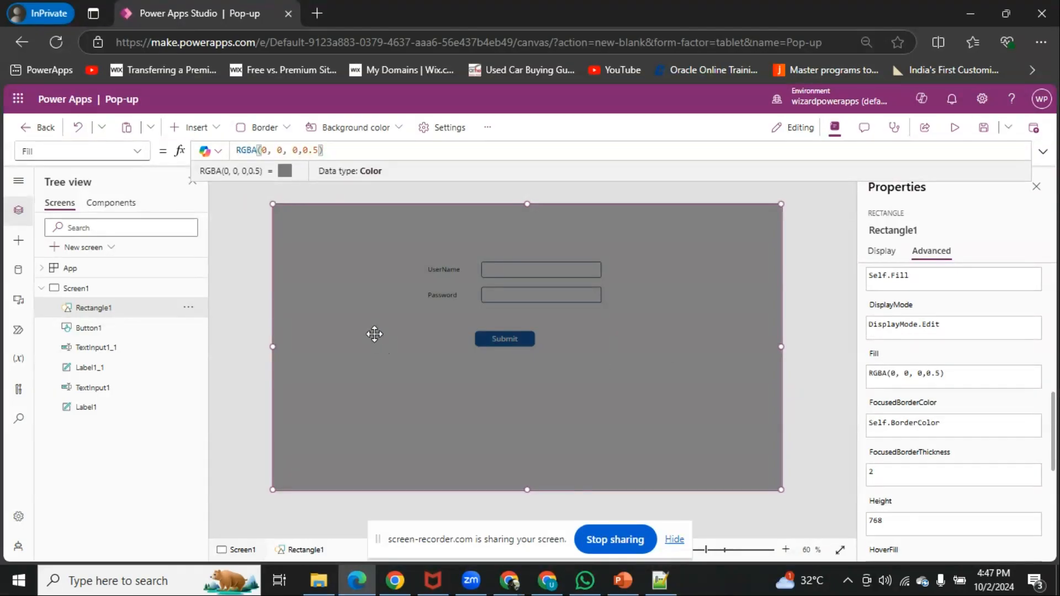
# Insert a second rectangle and stretch it to about 521 by 305 over the form in the middle of the screen
pyautogui.click(243, 285)
pyautogui.click(190, 126)
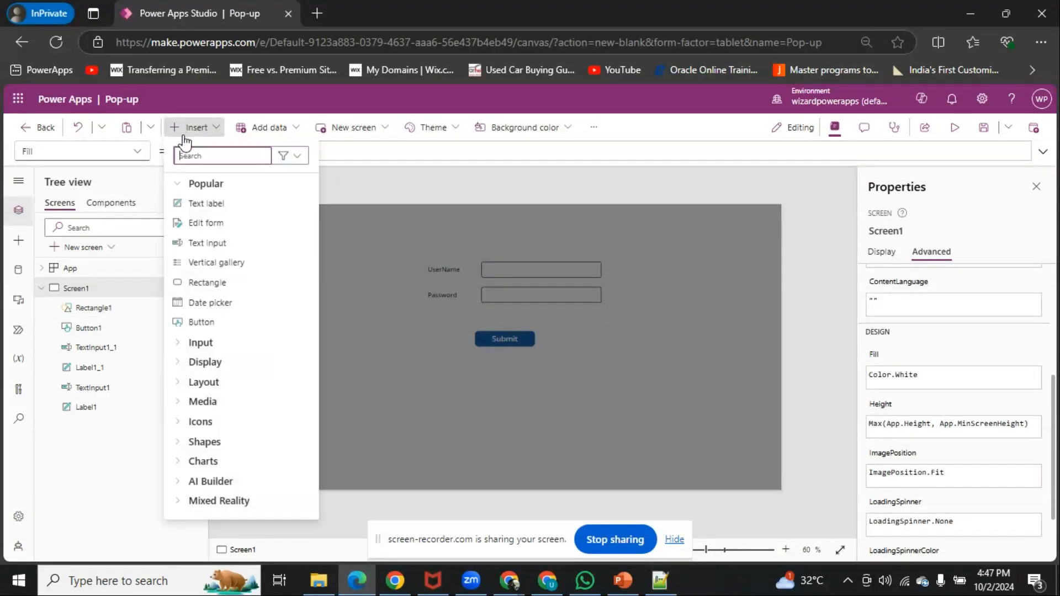
pyautogui.write('rrect')
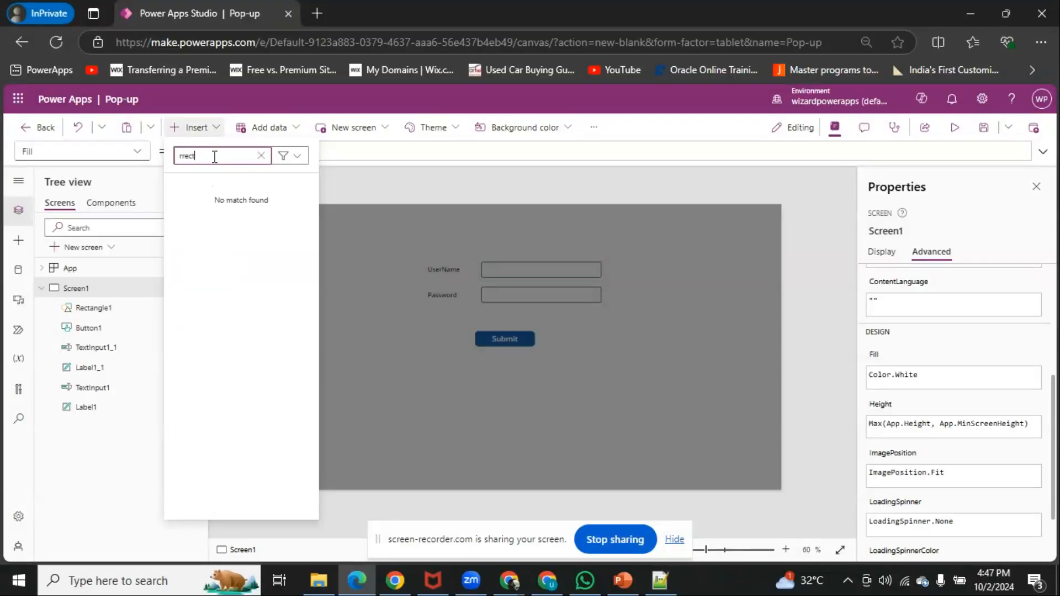
pyautogui.write('rect')
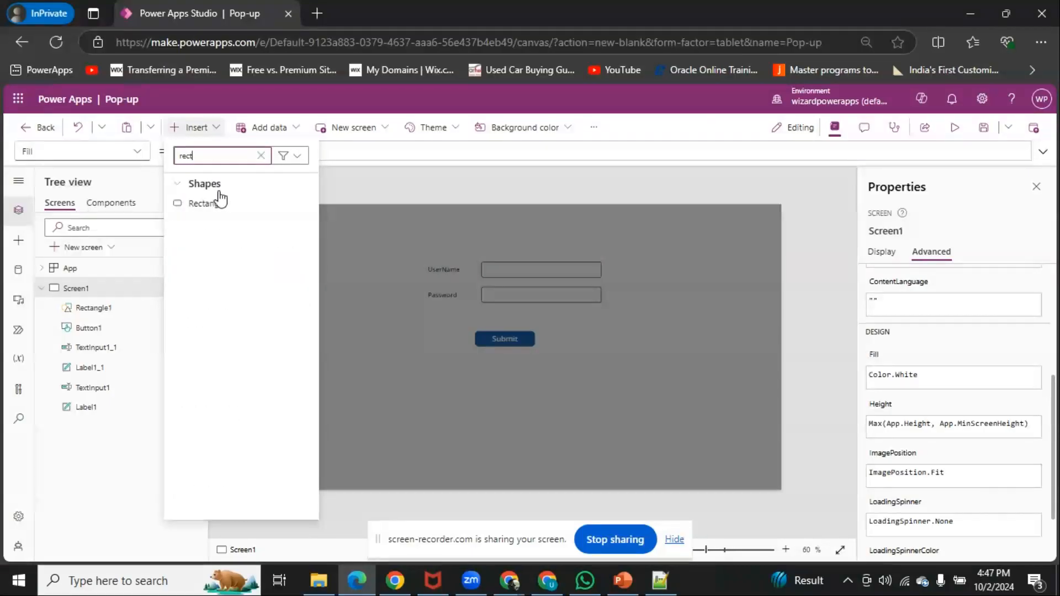
pyautogui.click(217, 202)
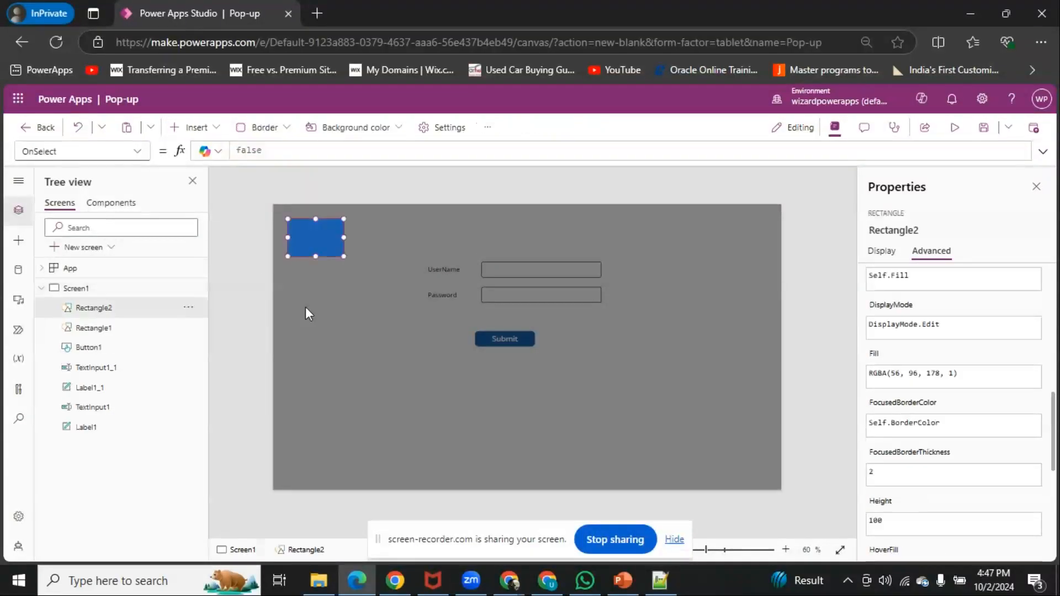
pyautogui.moveTo(309, 243); pyautogui.dragTo(618, 374)
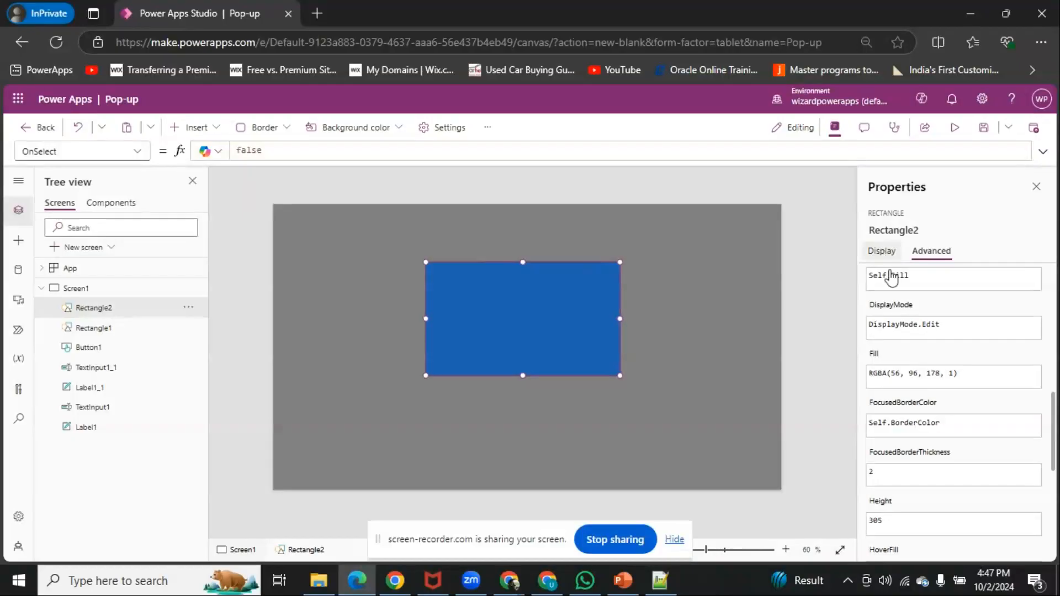
# Change the smaller rectangle's color to a pale blue-grey theme shade and shift it slightly down to about 411, 167
pyautogui.click(881, 251)
pyautogui.click(1034, 395)
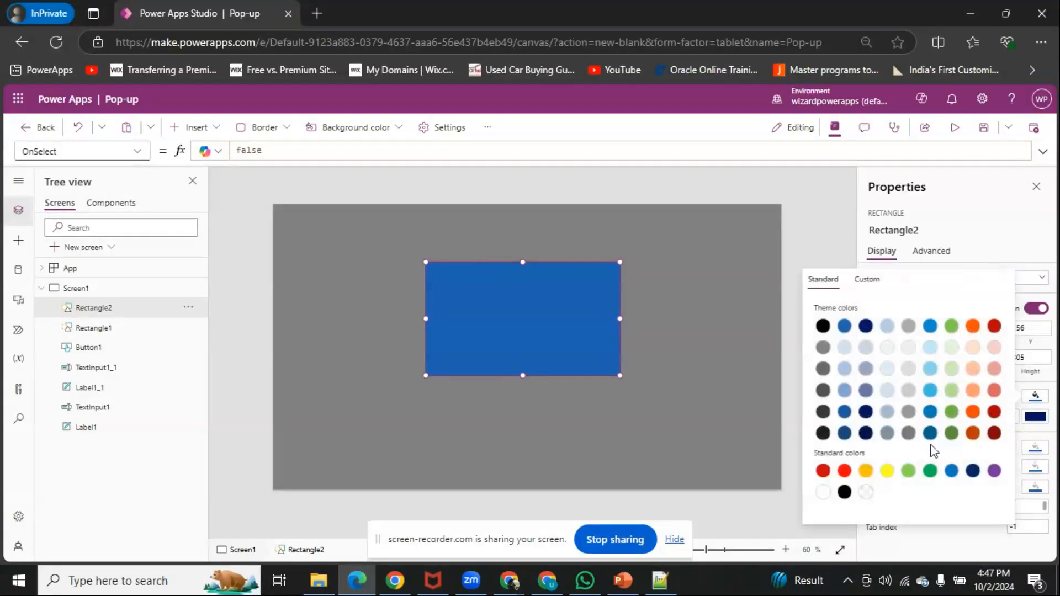
pyautogui.click(909, 491)
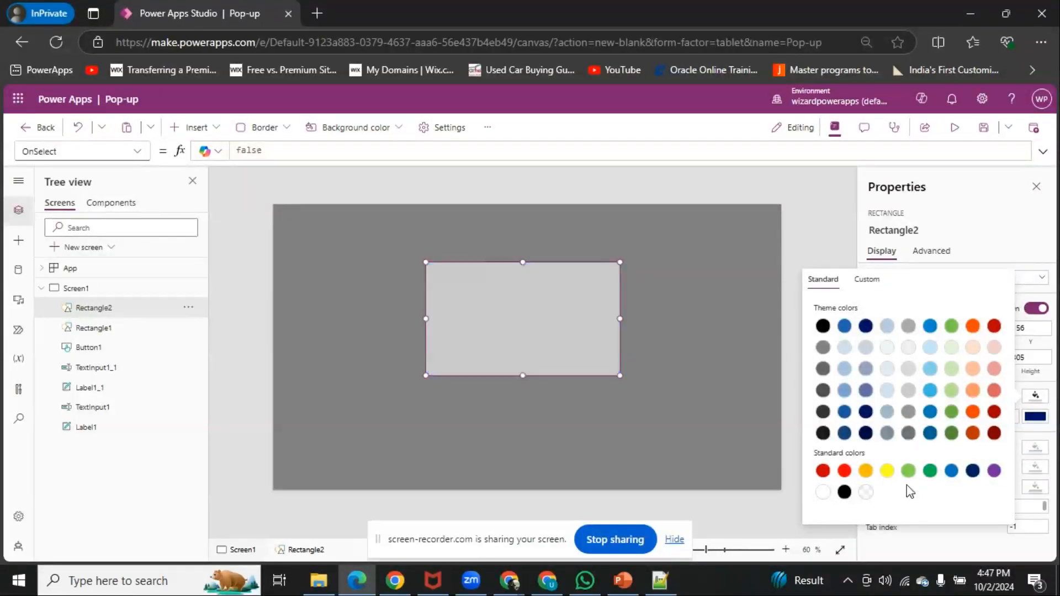
pyautogui.click(886, 368)
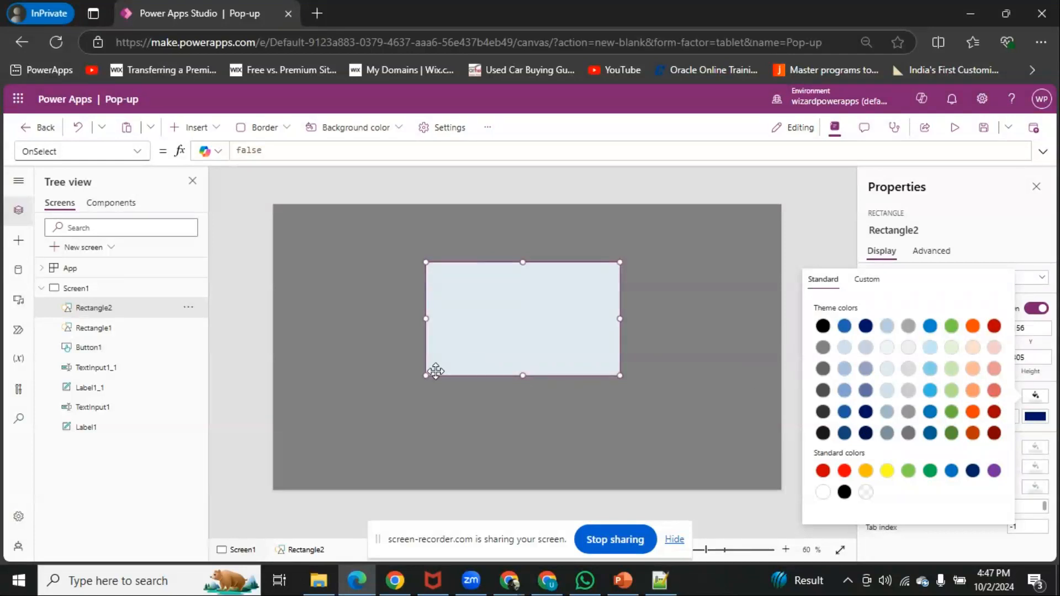
pyautogui.click(499, 332)
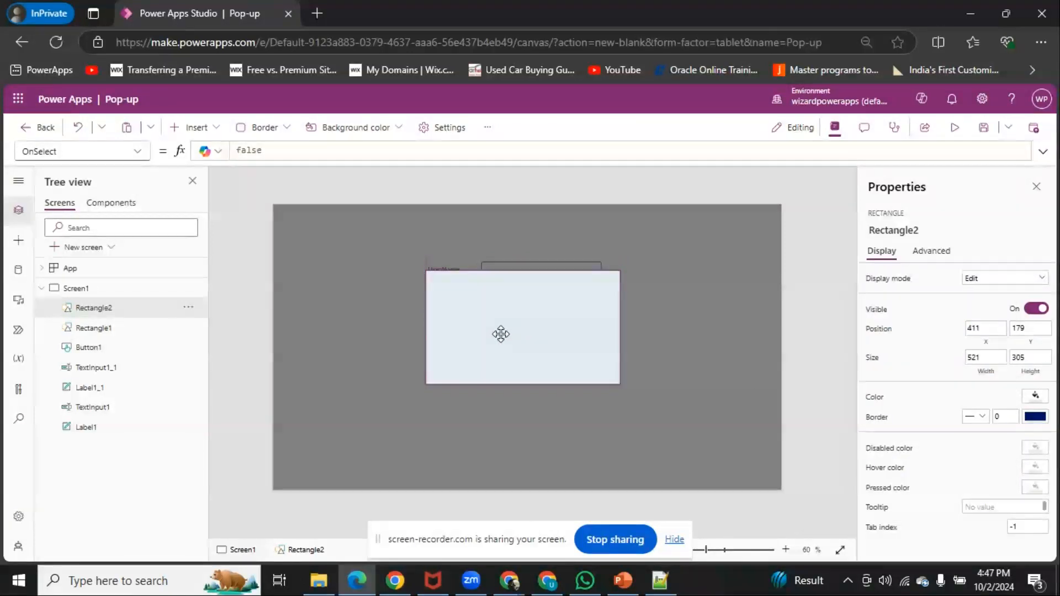
# Insert a text label about 351 by 40 and place it in the upper part of the pale rectangle
pyautogui.click(190, 127)
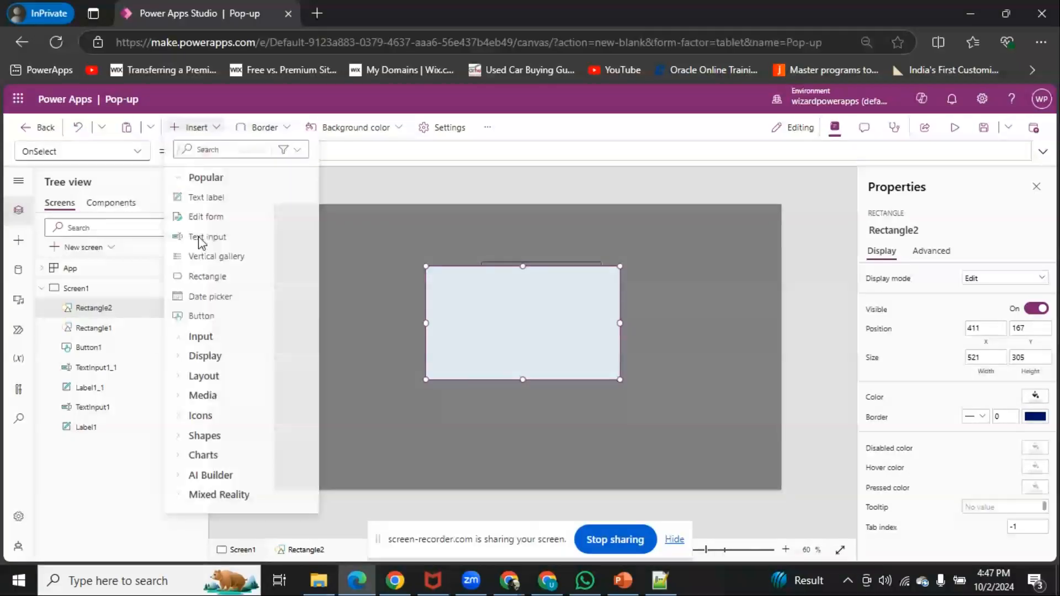
pyautogui.click(208, 206)
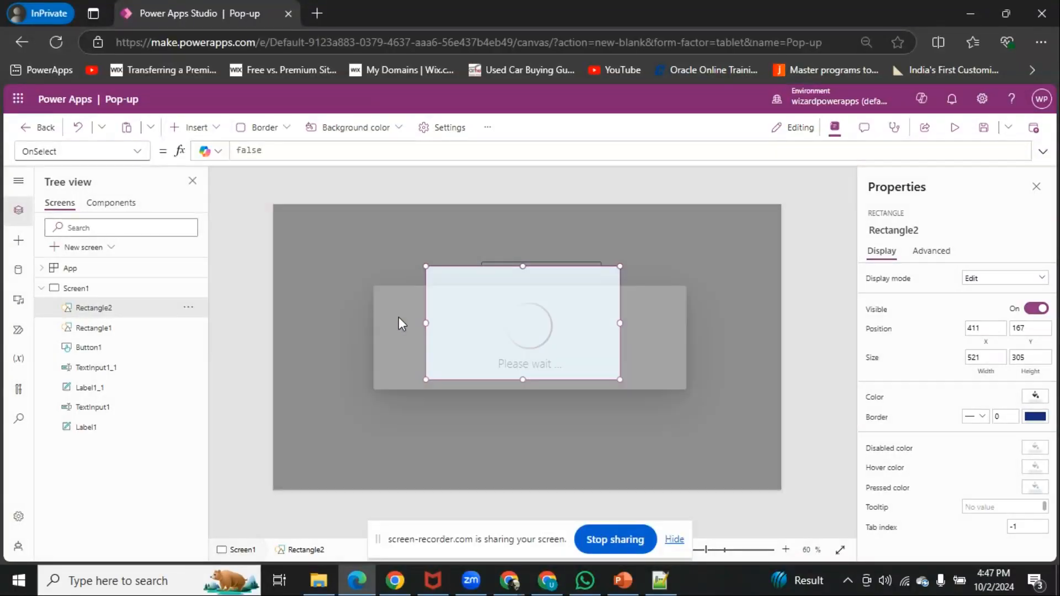
pyautogui.moveTo(312, 227); pyautogui.dragTo(579, 303)
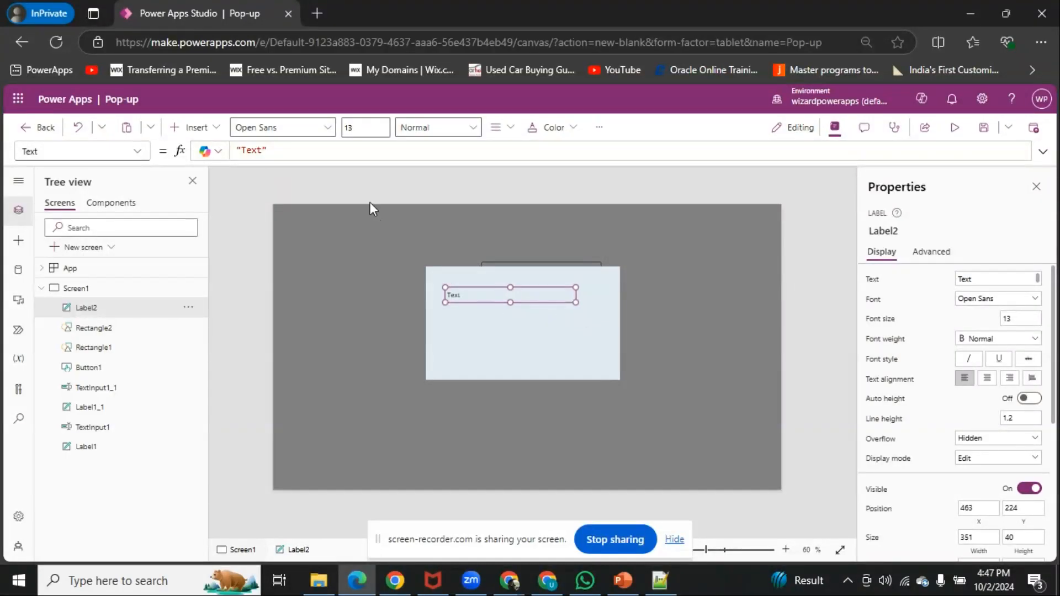
pyautogui.doubleClick(255, 151)
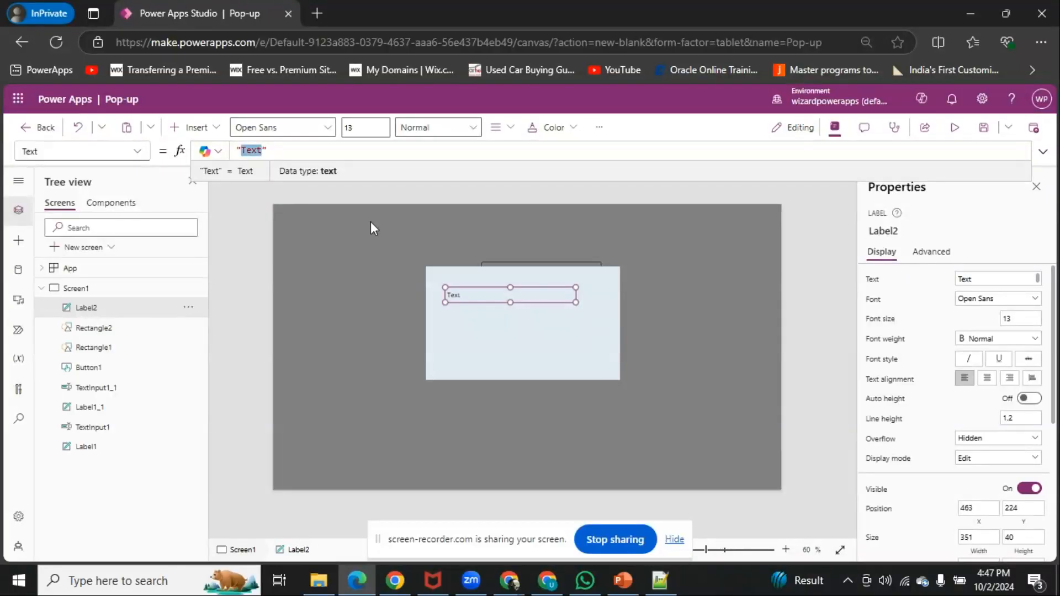
pyautogui.write('Are you ds')
pyautogui.write('=')
pyautogui.press('BackSpace')
pyautogui.press('BackSpace')
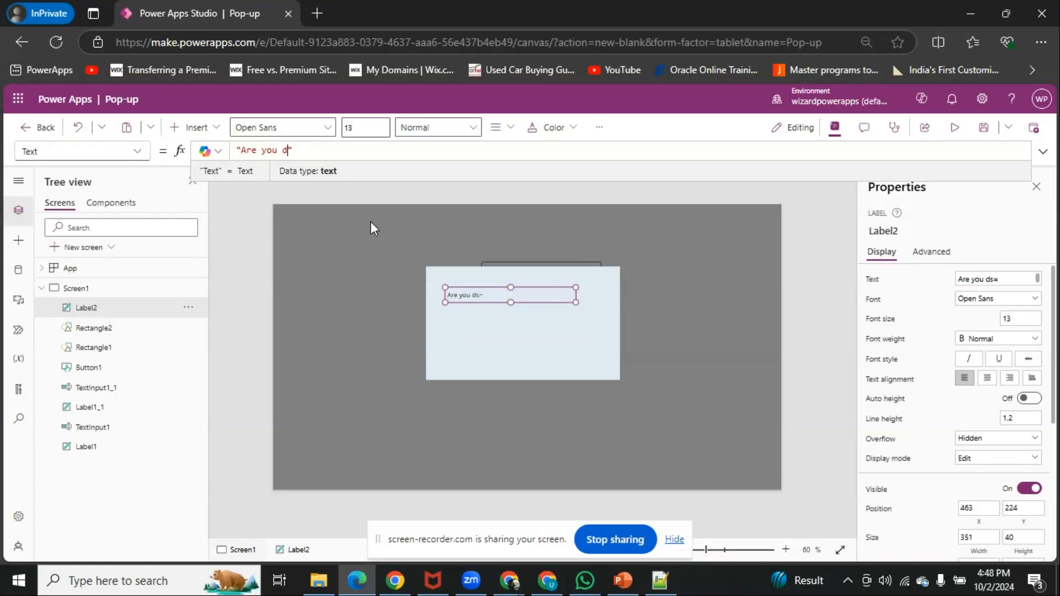
pyautogui.press('BackSpace')
pyautogui.write('sure you wan tto')
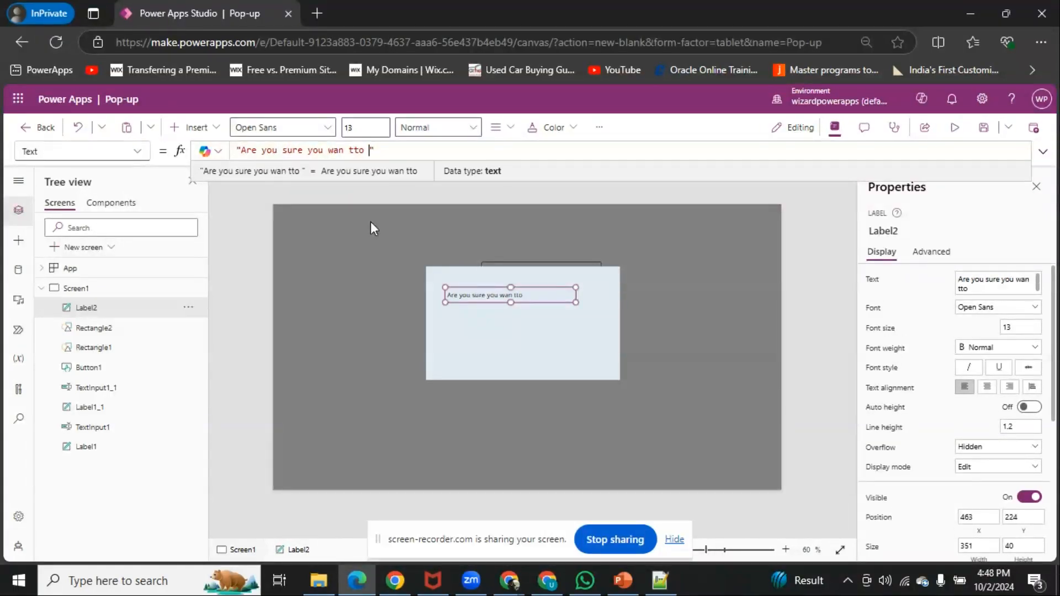
pyautogui.press('BackSpace')
pyautogui.press('BackSpace')
pyautogui.press('BackSpace')
pyautogui.press('BackSpace')
pyautogui.press('BackSpace')
pyautogui.press('BackSpace')
pyautogui.press('BackSpace')
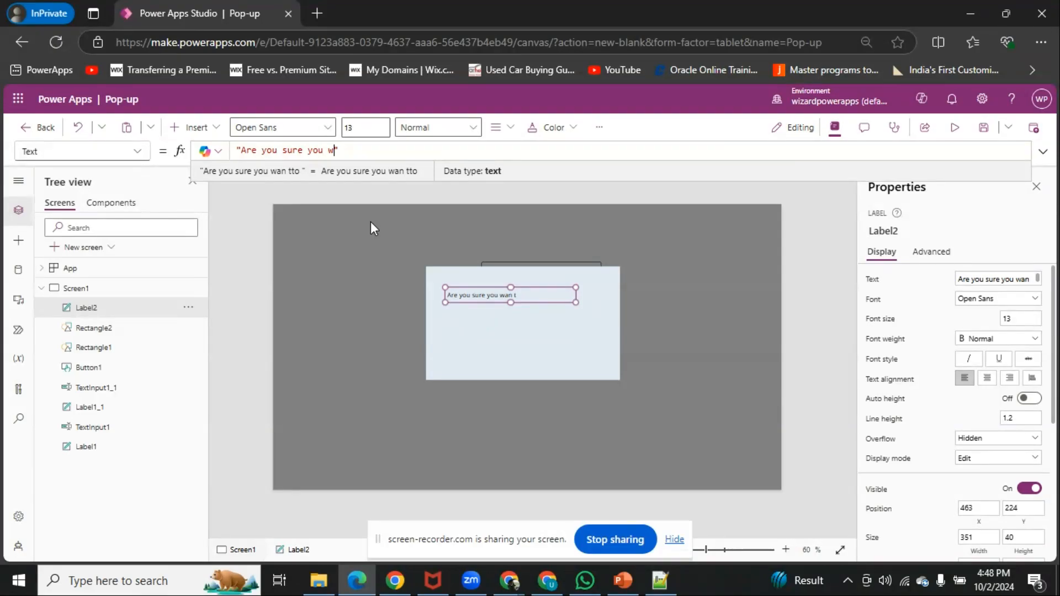
pyautogui.press('BackSpace')
pyautogui.press('BackSpace')
pyautogui.press('BackSpace')
pyautogui.press('BackSpace')
pyautogui.press('BackSpace')
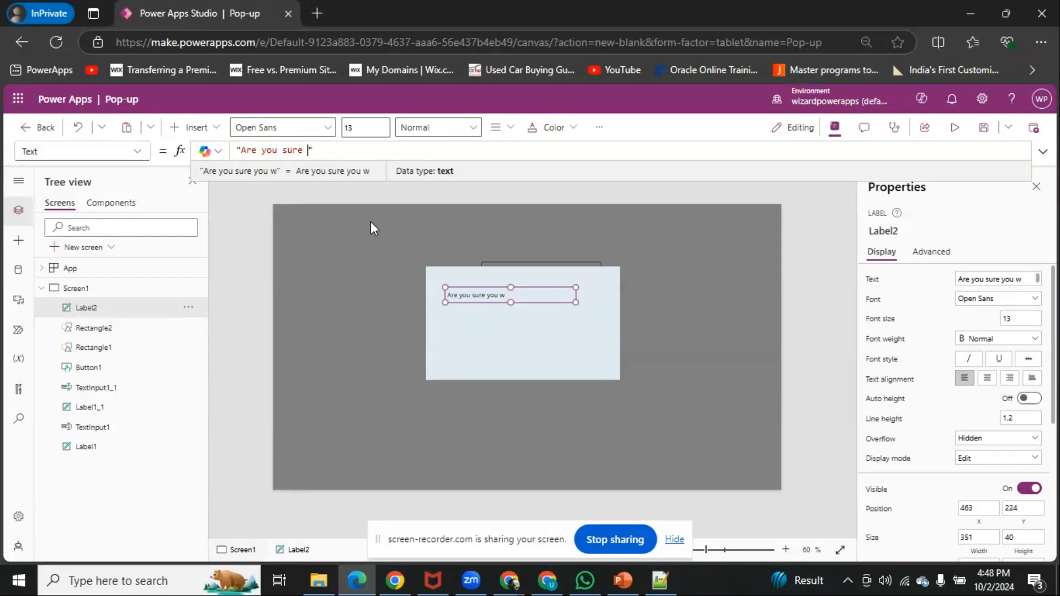
pyautogui.press('BackSpace')
pyautogui.press('BackSpace')
pyautogui.press('BackSpace')
pyautogui.press('BackSpace')
pyautogui.press('BackSpace')
pyautogui.press('BackSpace')
pyautogui.press('BackSpace')
pyautogui.press('BackSpace')
pyautogui.press('BackSpace')
pyautogui.press('BackSpace')
pyautogui.press('BackSpace')
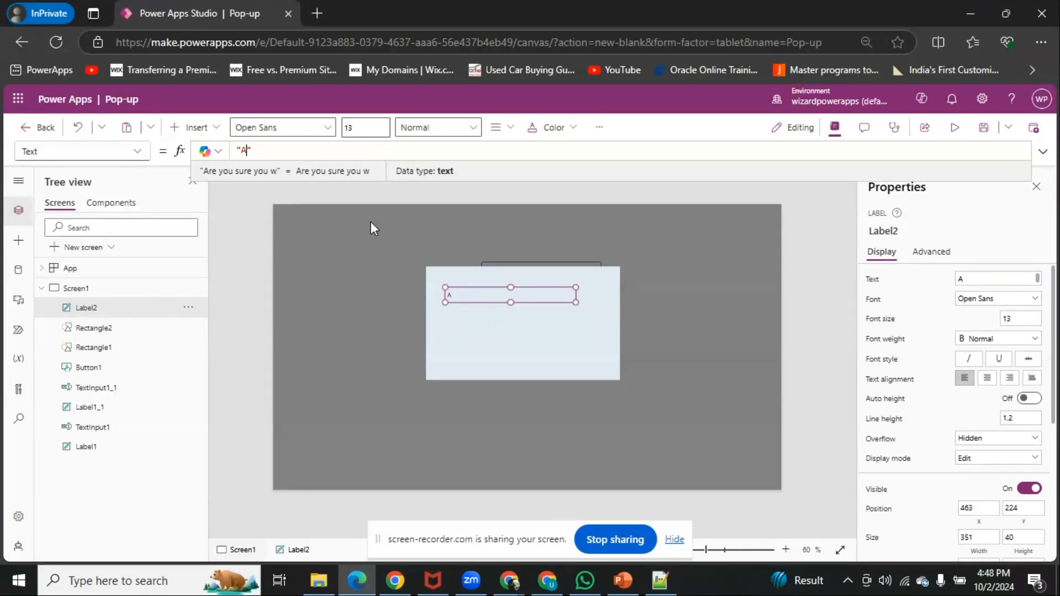
pyautogui.press('BackSpace')
# Set the label's text to "Do you want to continue as an Admin?" and reposition it at about 476, 249
pyautogui.write('Do ')
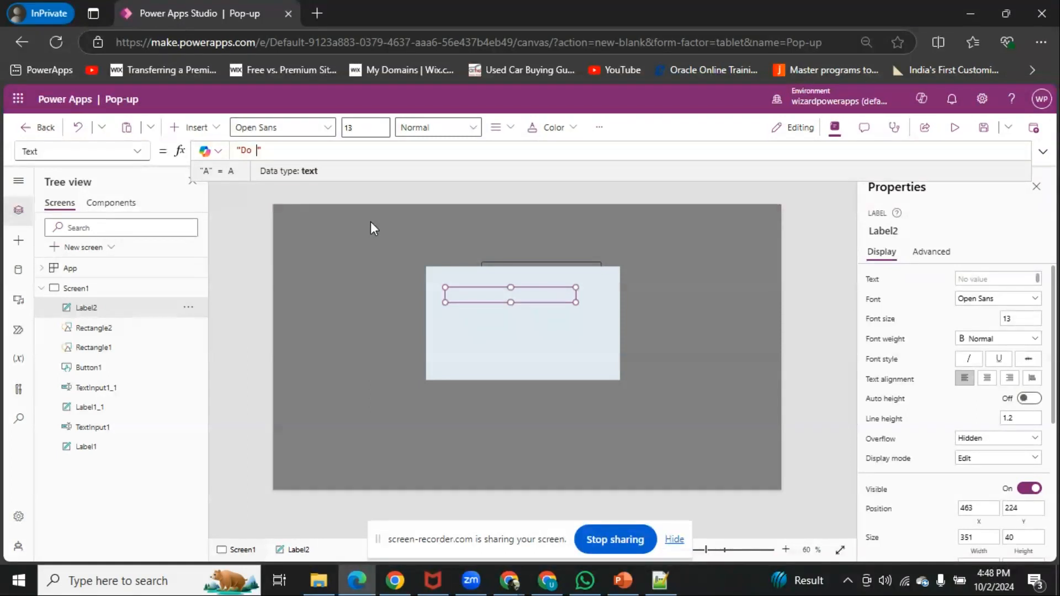
pyautogui.write('you wan tto')
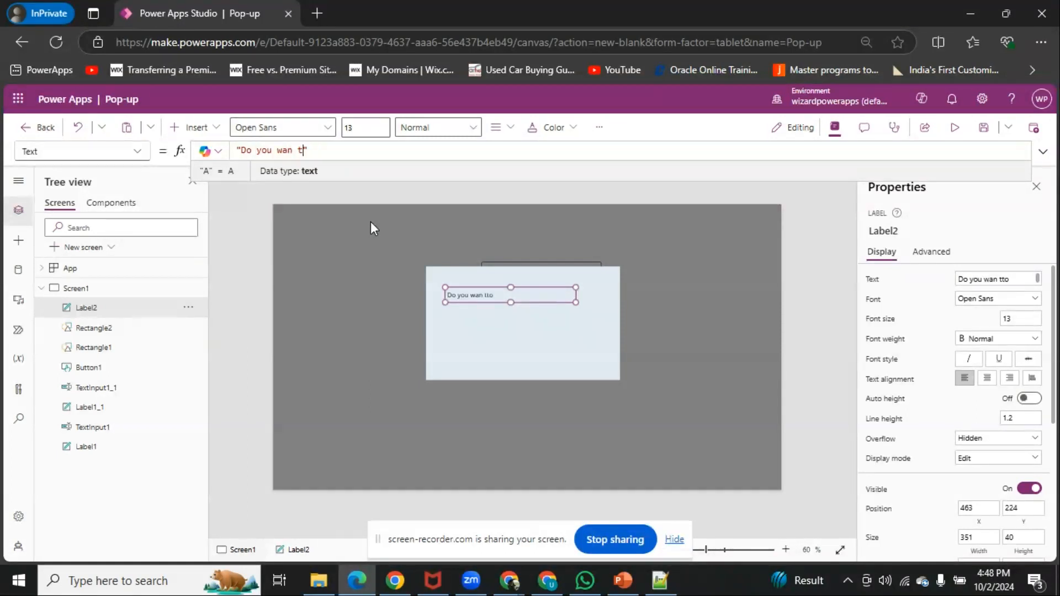
pyautogui.press('BackSpace')
pyautogui.press('BackSpace')
pyautogui.press('BackSpace')
pyautogui.press('BackSpace')
pyautogui.press('BackSpace')
pyautogui.write('t to conti')
pyautogui.write('nue as ')
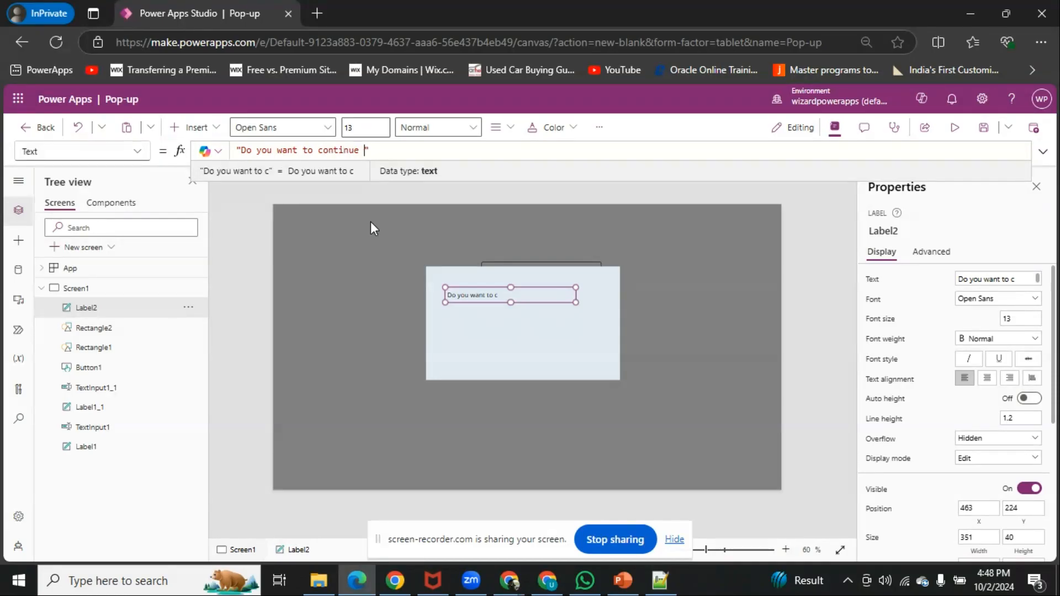
pyautogui.write('an Admin')
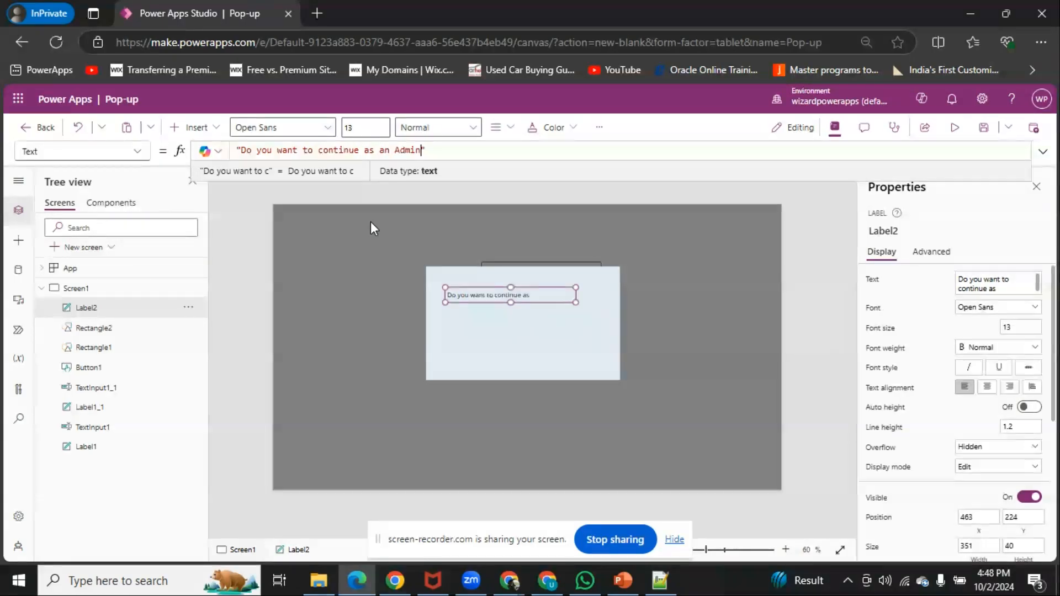
pyautogui.write('?')
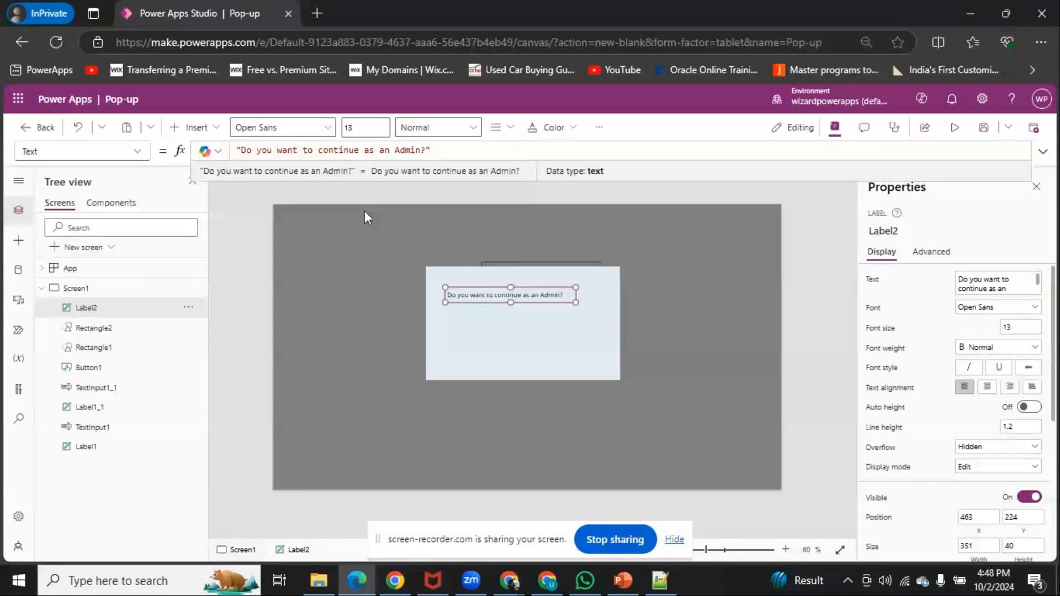
pyautogui.moveTo(490, 294); pyautogui.dragTo(495, 300)
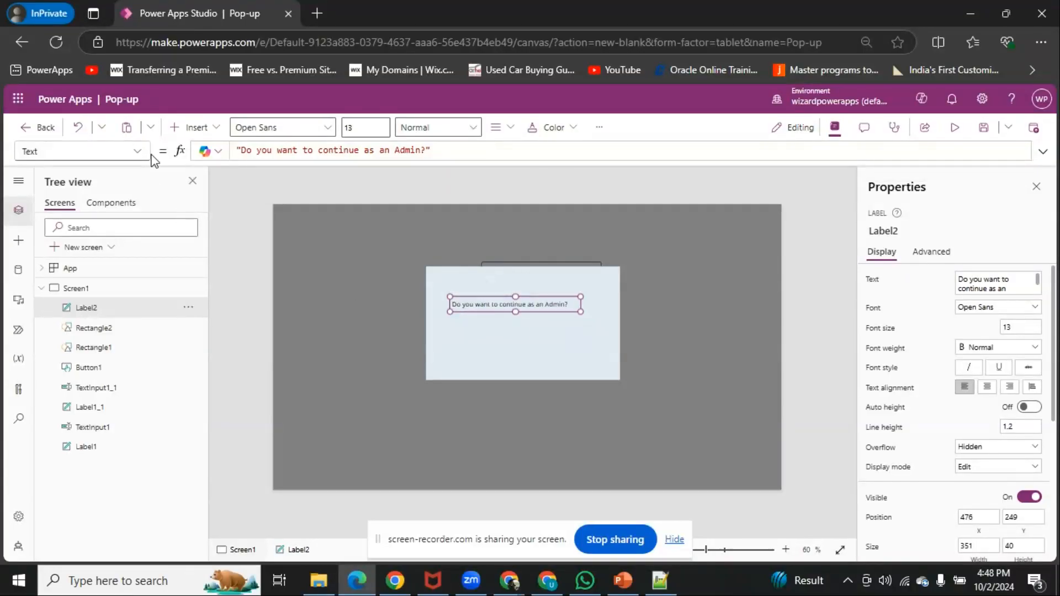
# Insert a button, shrink it to about 105 by 35 and place it below the question at about 507, 347
pyautogui.click(191, 128)
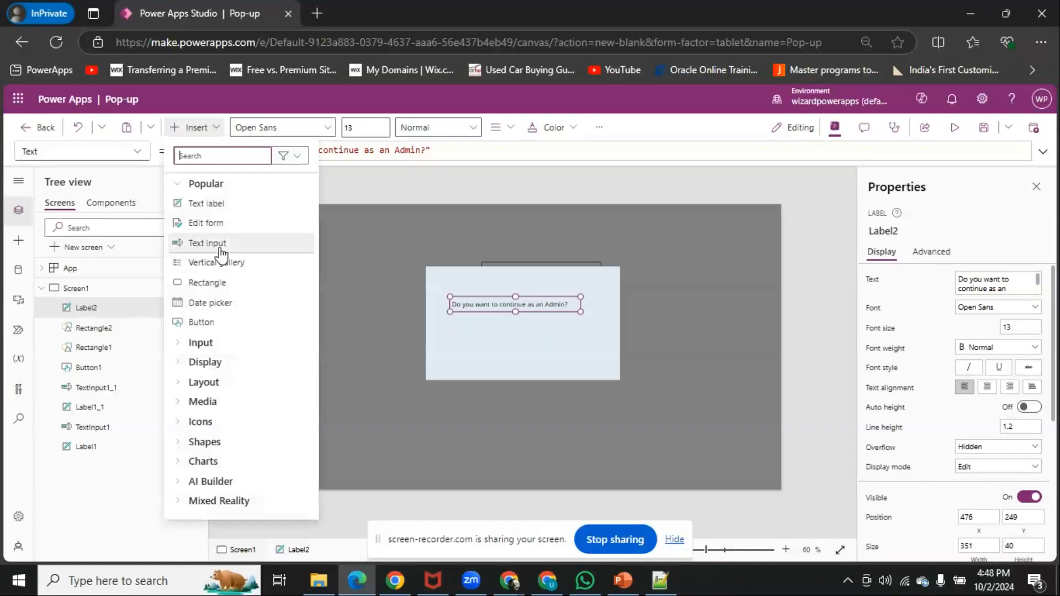
pyautogui.click(256, 315)
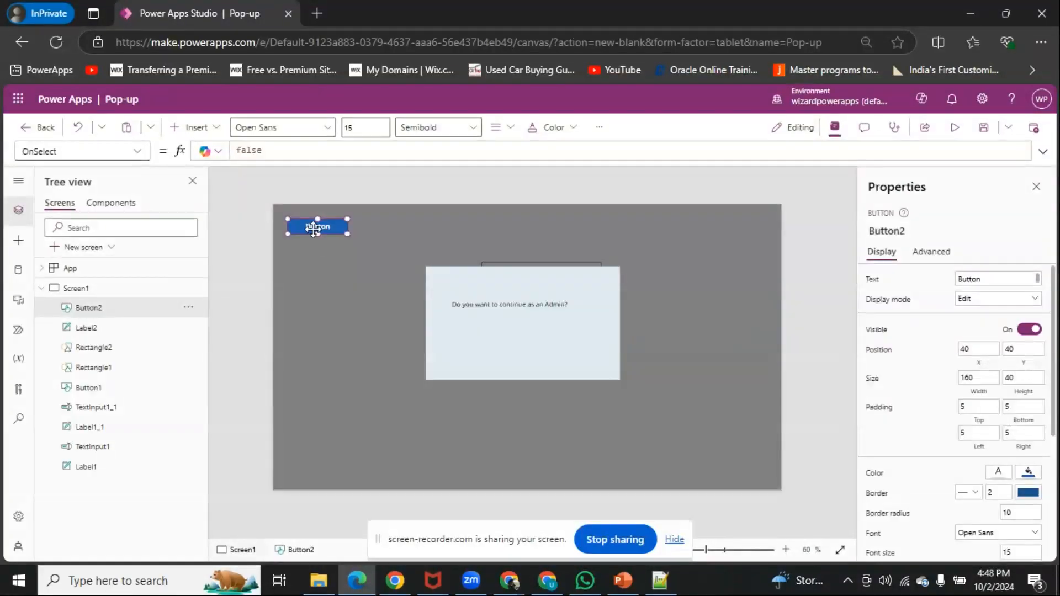
pyautogui.moveTo(458, 348)
pyautogui.mouseDown()
pyautogui.moveTo(491, 347)
pyautogui.moveTo(469, 354)
pyautogui.moveTo(487, 352)
pyautogui.moveTo(473, 343)
pyautogui.mouseUp()
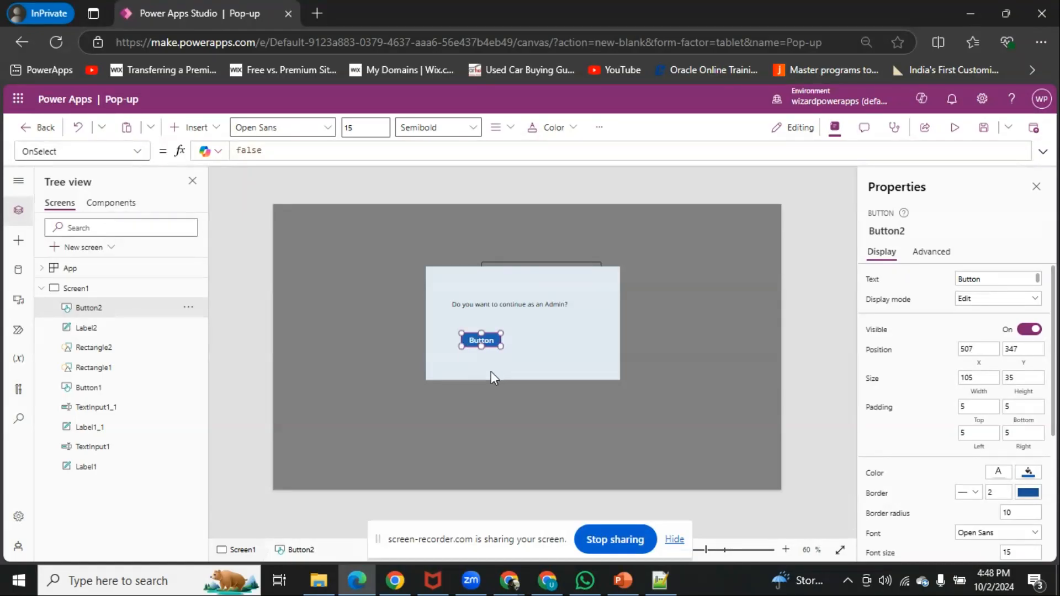
# Duplicate the pop-up's button and place the copy beside the original at about 657, 347
pyautogui.hotkey('ctrl', 'c')
pyautogui.hotkey('ctrl', 'v')
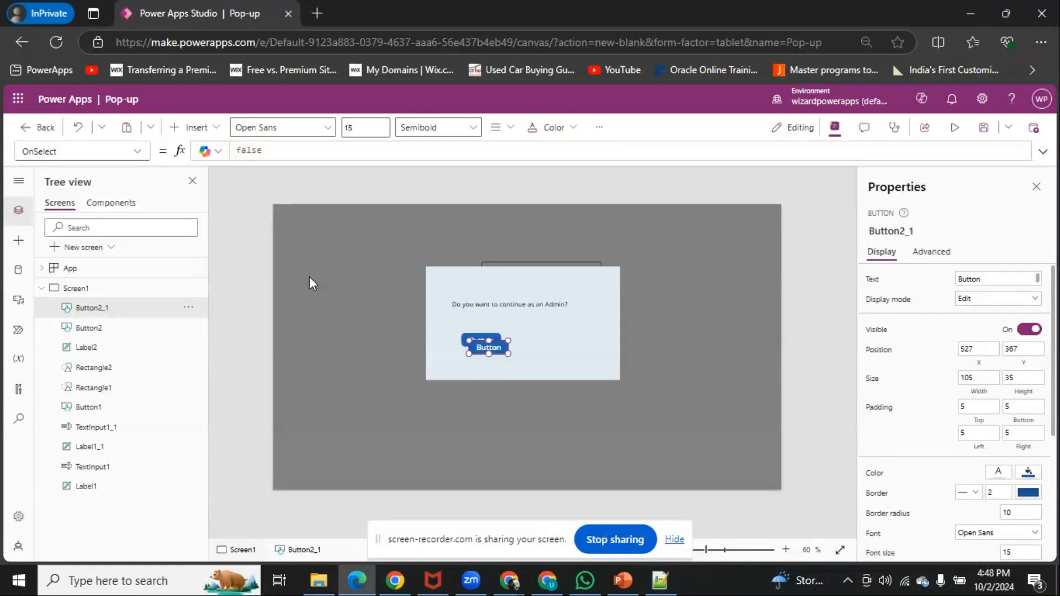
pyautogui.moveTo(487, 348); pyautogui.dragTo(536, 342)
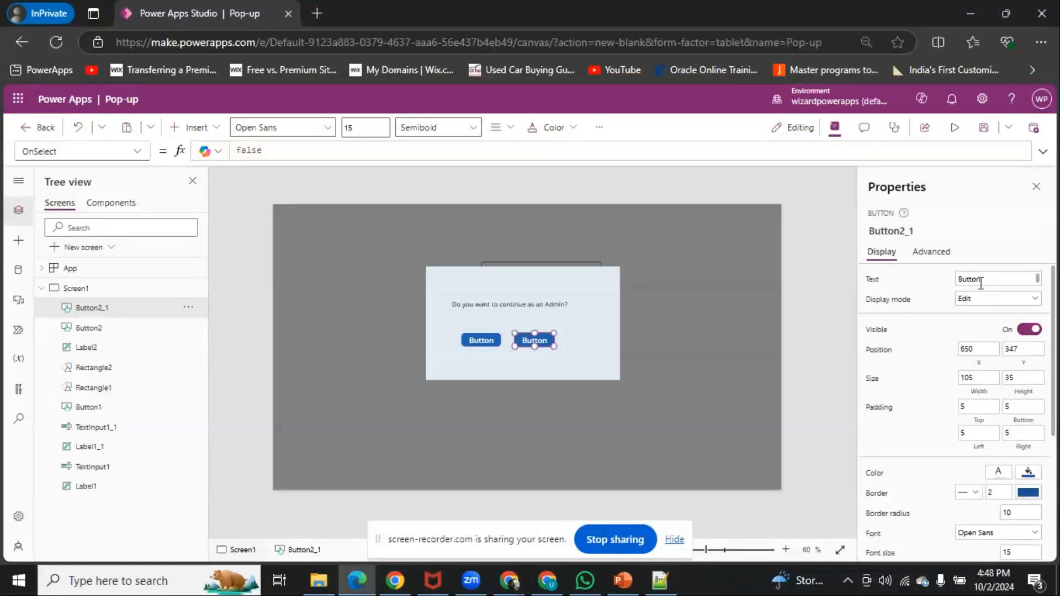
# Set the copied button's text to N0
pyautogui.moveTo(982, 280); pyautogui.dragTo(903, 270)
pyautogui.write('N')
pyautogui.press('BackSpace')
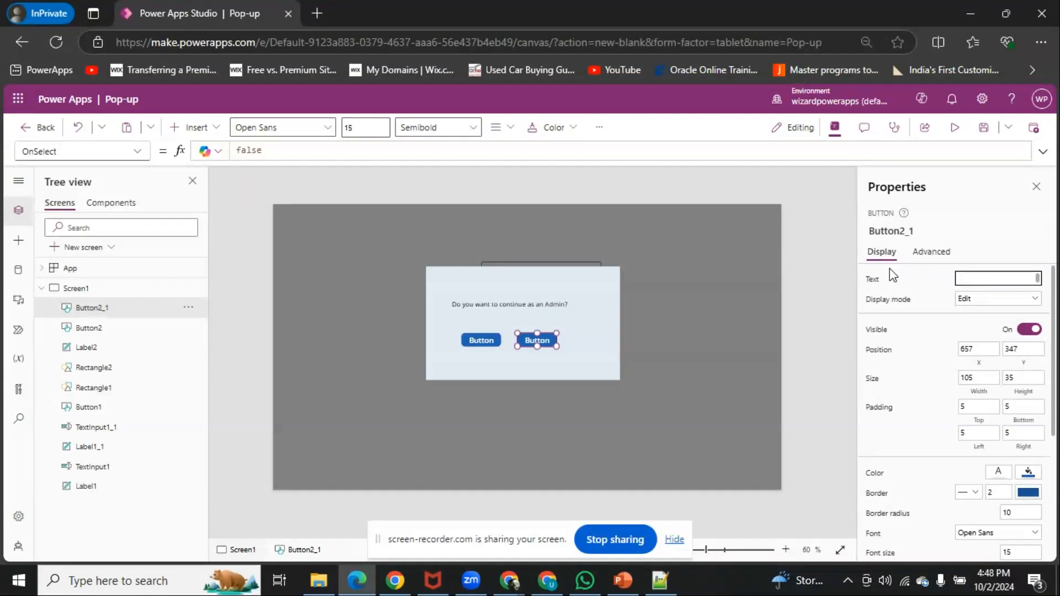
pyautogui.write('NO')
pyautogui.click(914, 289)
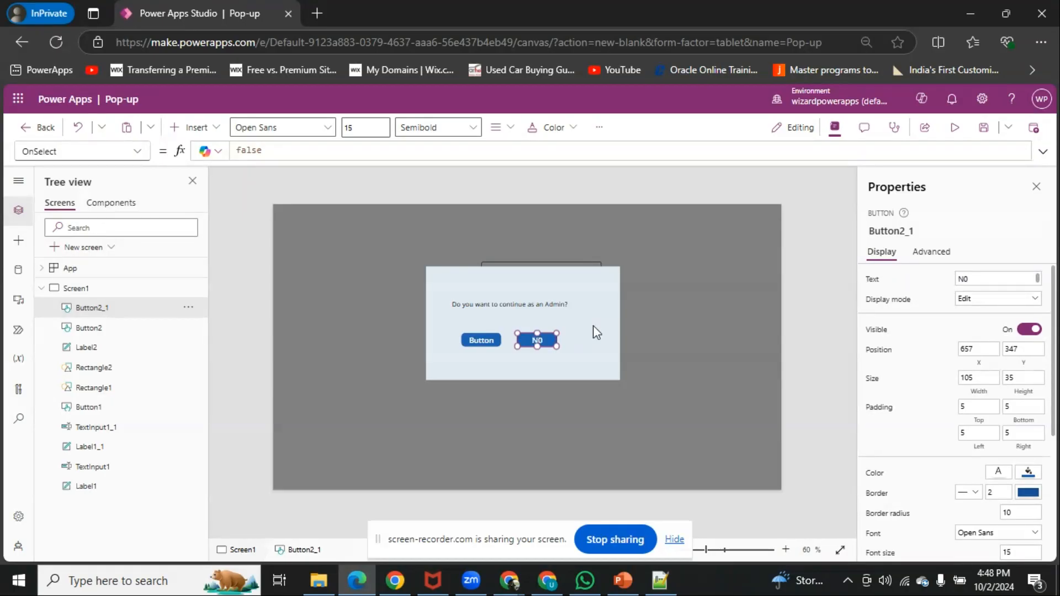
# Set the original pop-up button's text to Yes
pyautogui.click(492, 342)
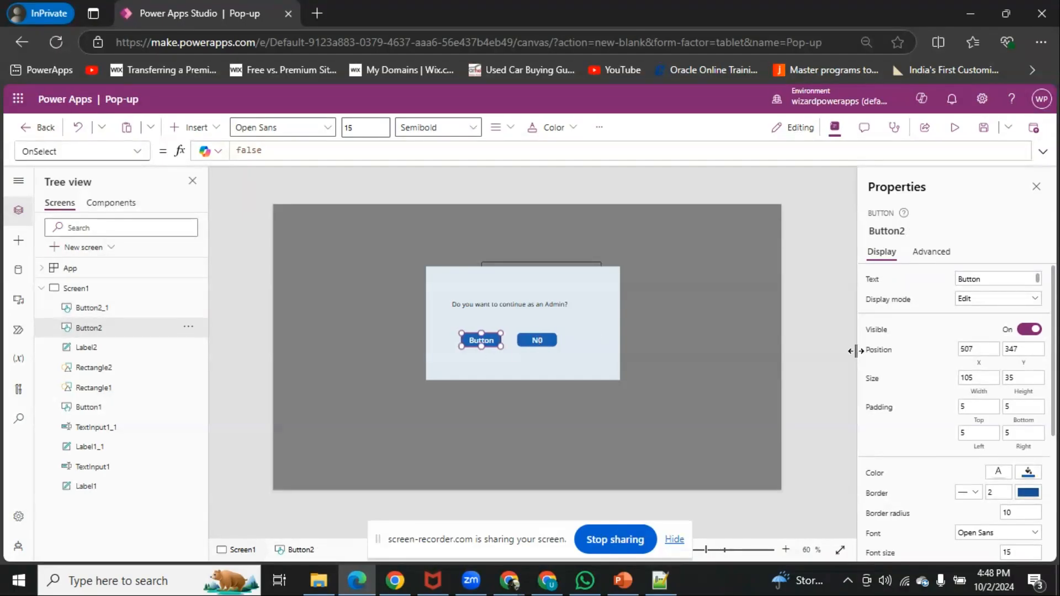
pyautogui.click(984, 280)
pyautogui.write('Yes')
pyautogui.click(914, 289)
# Insert a Cancel (badge) icon, shrink it to about 34 by 45 and place it in the pop-up's upper-right corner at about 881, 167
pyautogui.click(192, 127)
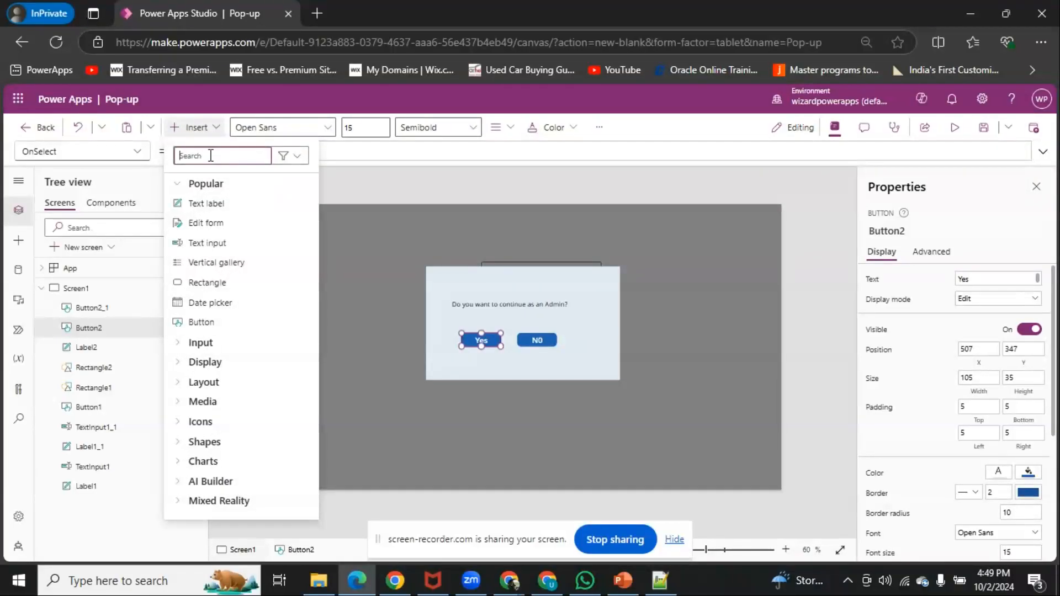
pyautogui.write('cancel')
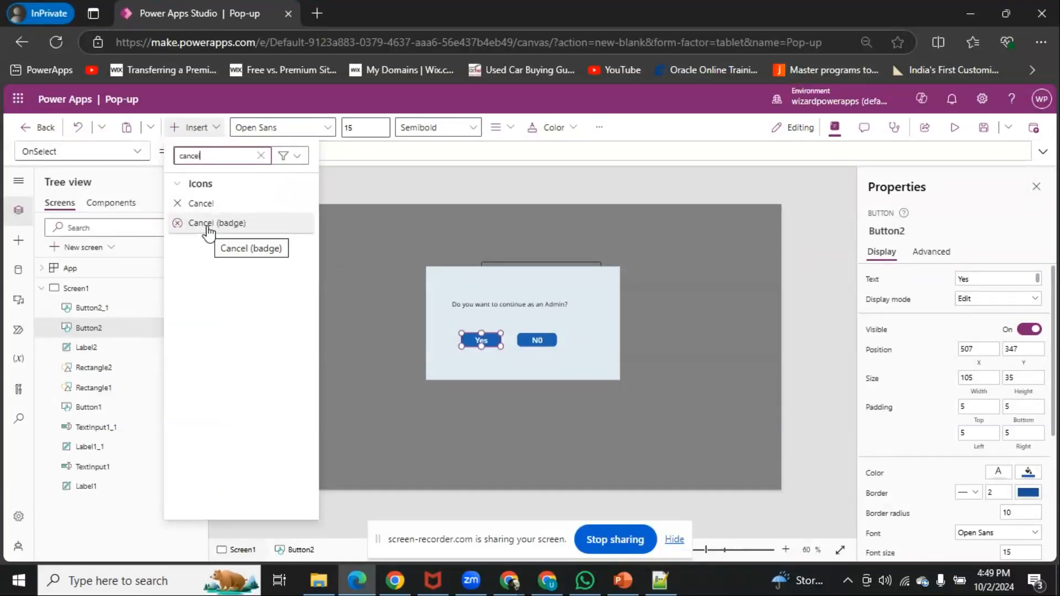
pyautogui.click(207, 223)
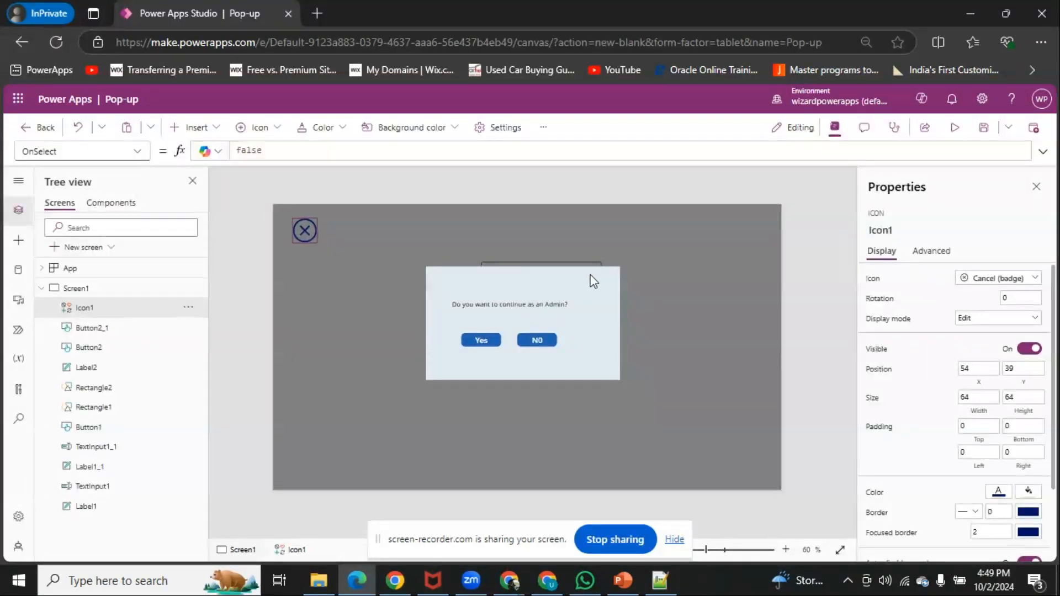
pyautogui.moveTo(301, 229); pyautogui.dragTo(591, 285)
pyautogui.click(670, 389)
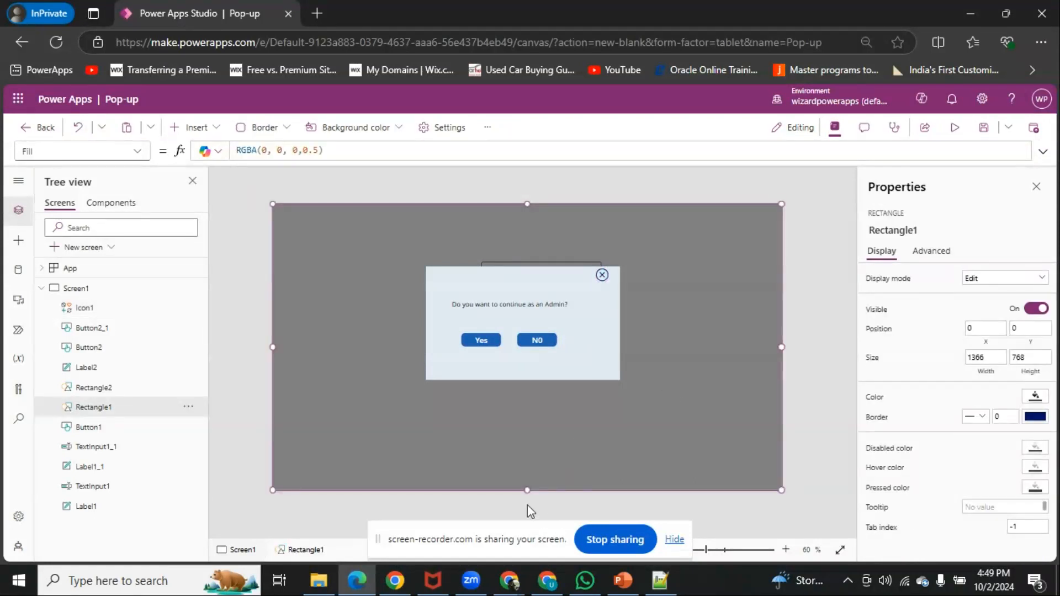
pyautogui.click(511, 514)
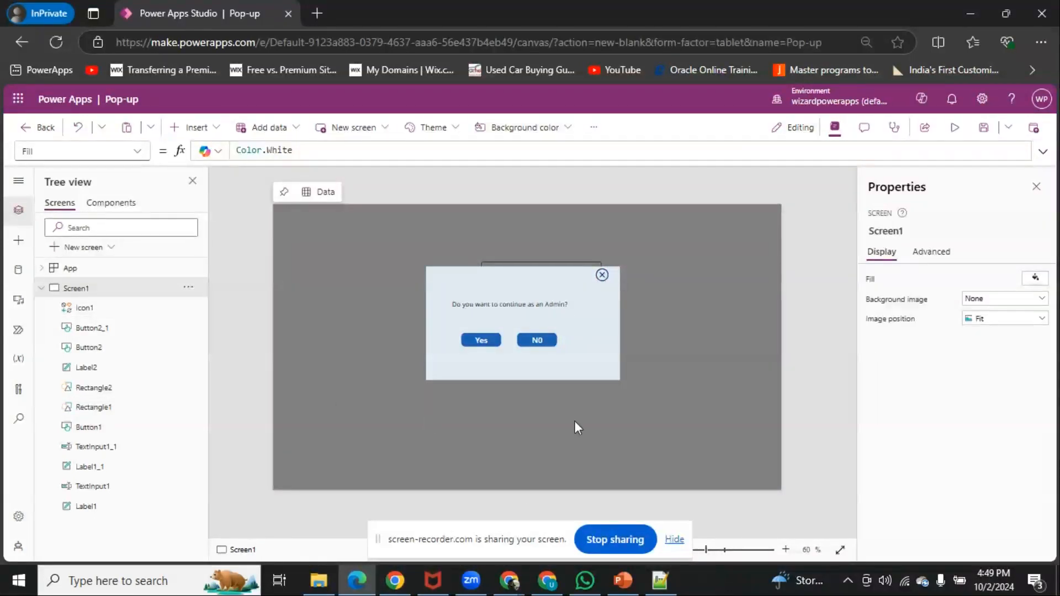
pyautogui.click(601, 277)
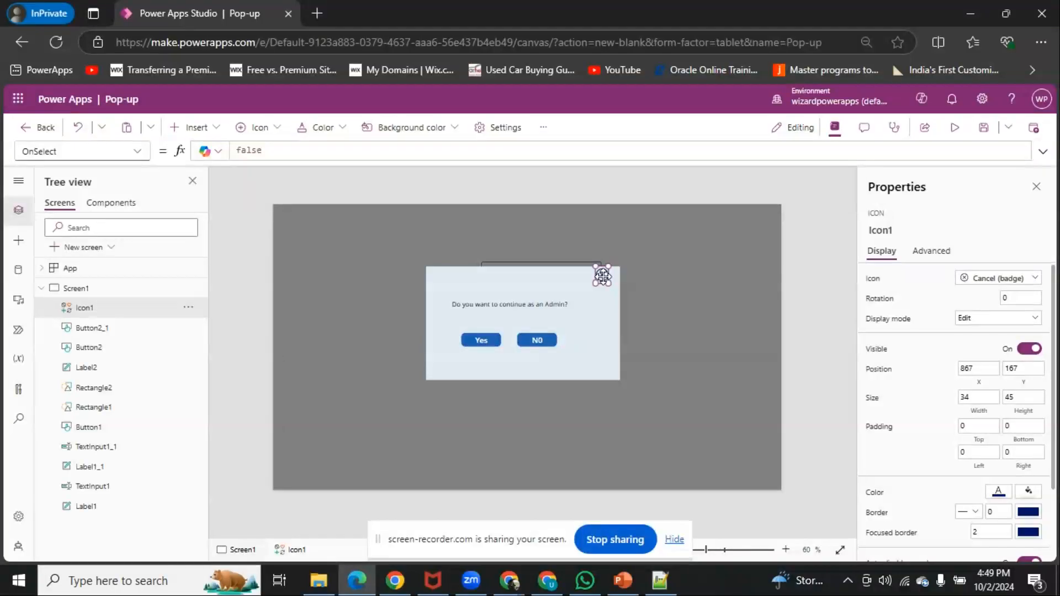
pyautogui.moveTo(605, 276); pyautogui.dragTo(609, 276)
pyautogui.click(544, 340)
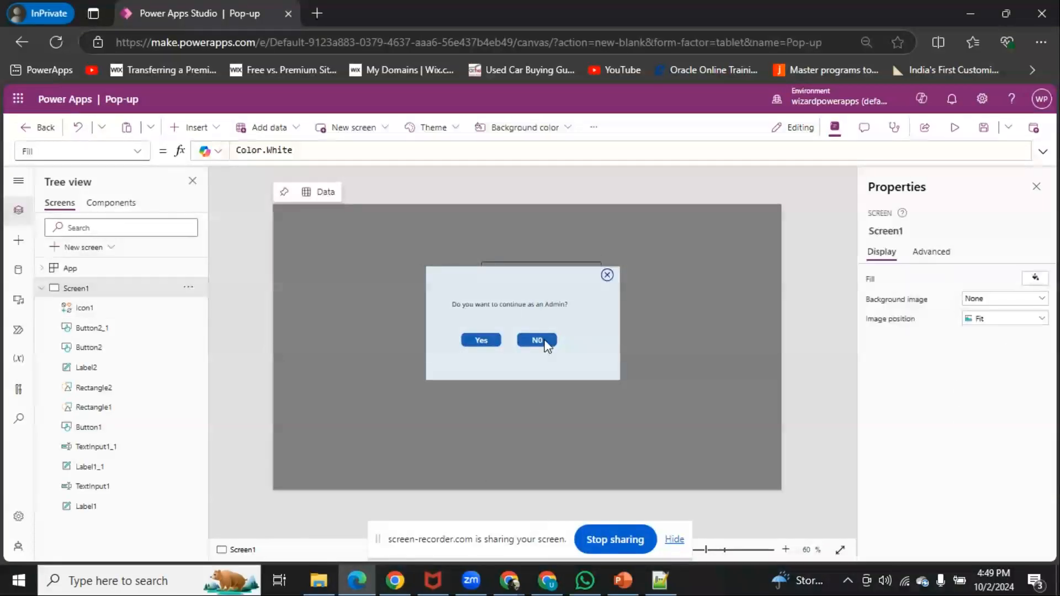
# Set the fill color of the pop-up's N0 button to grey and of its Yes button to dark green
pyautogui.click(537, 340)
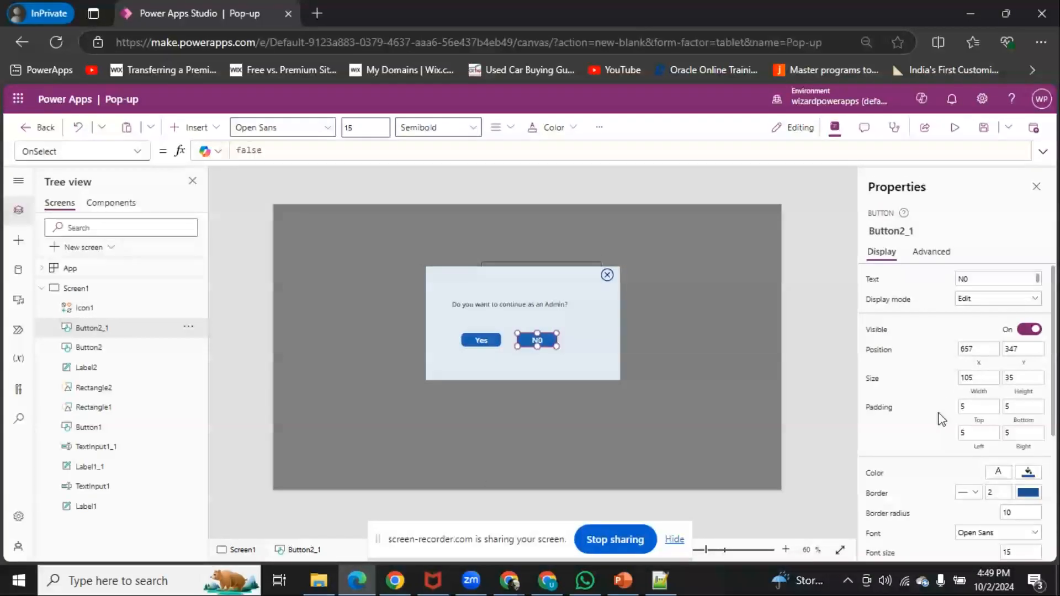
pyautogui.click(1030, 480)
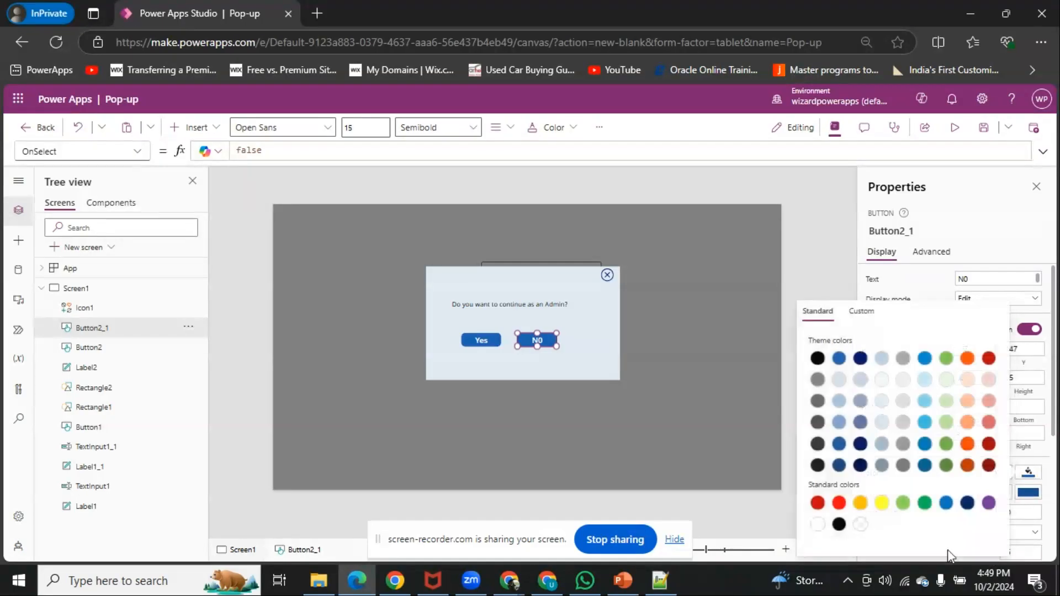
pyautogui.click(905, 397)
pyautogui.click(919, 286)
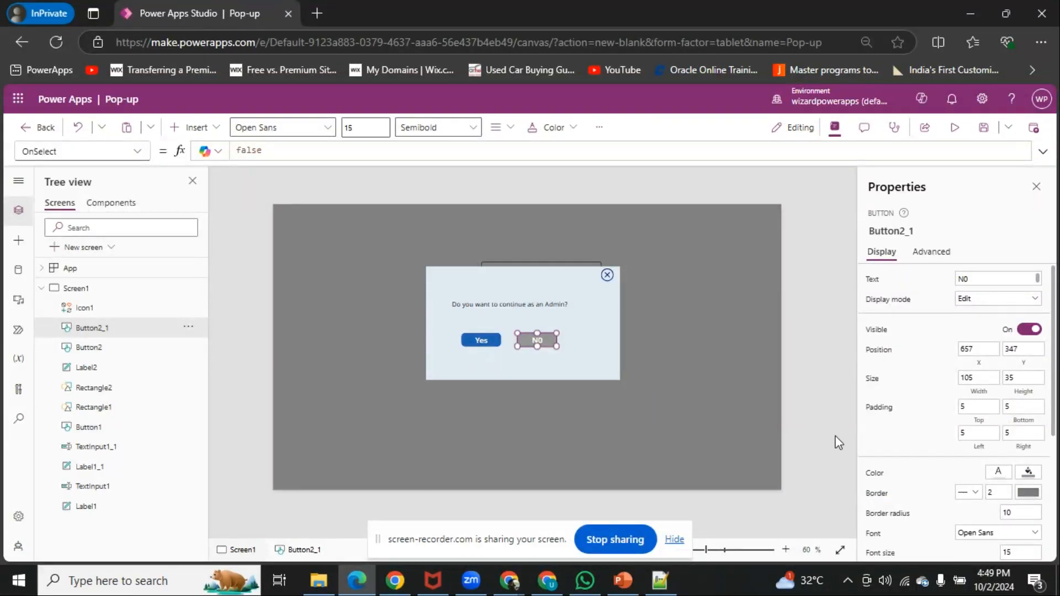
pyautogui.click(1028, 476)
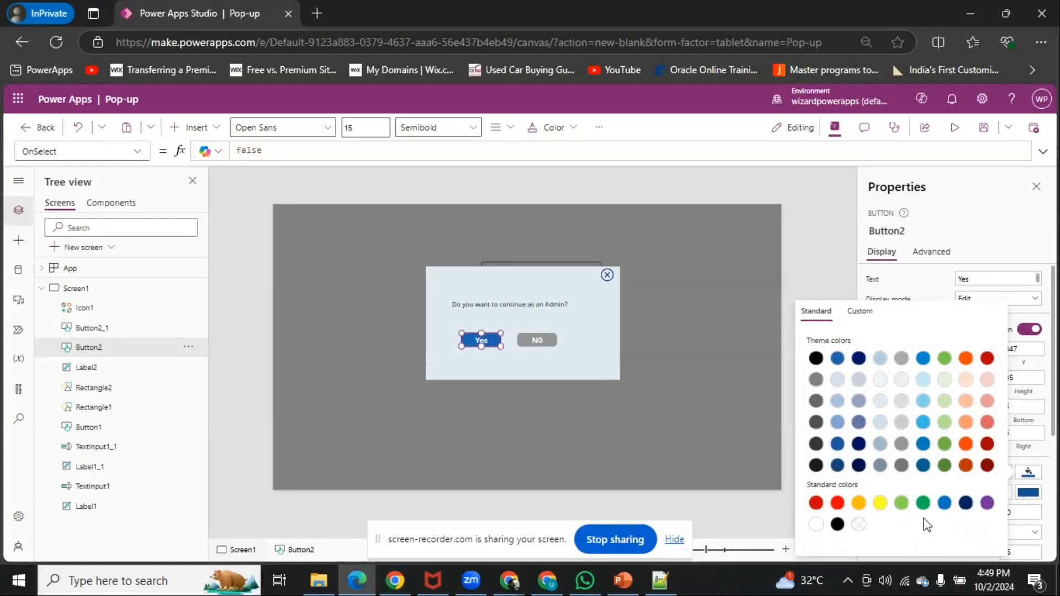
pyautogui.click(920, 285)
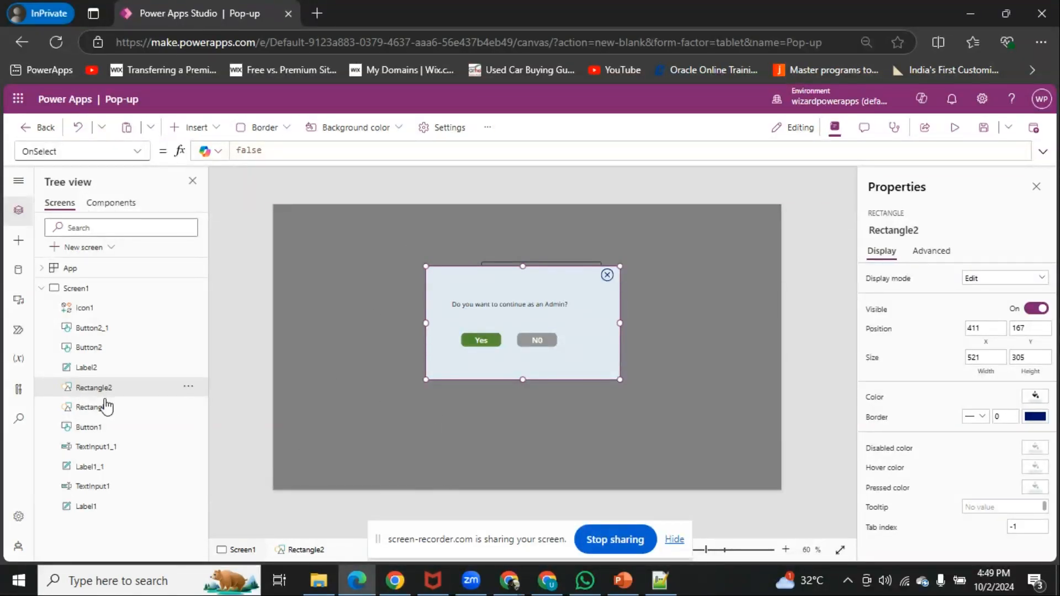
# Group the cancel icon, the Yes and N0 buttons, the question label and both rectangles into one group
pyautogui.click(97, 370)
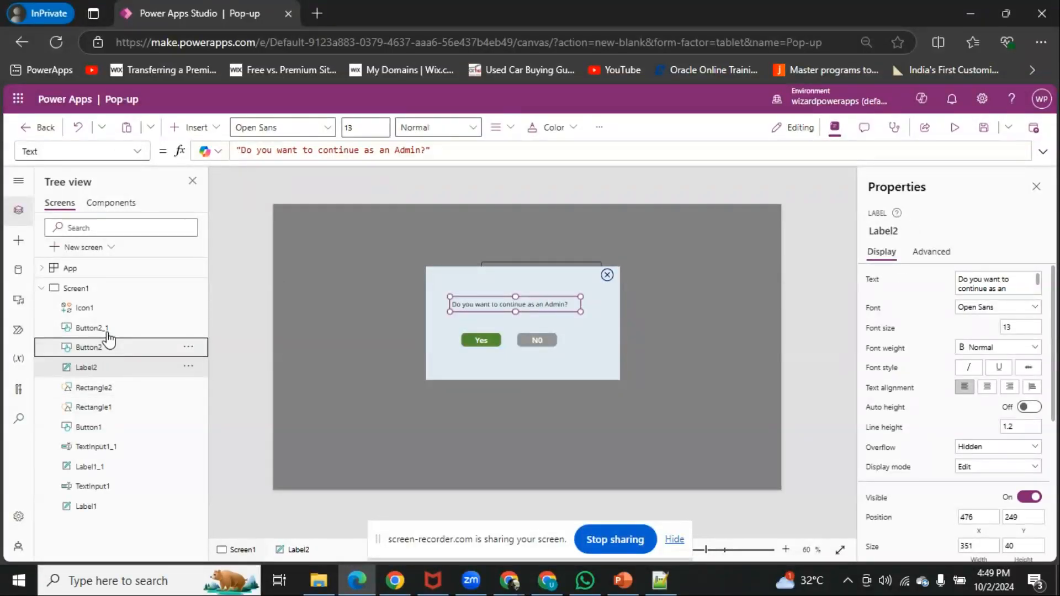
pyautogui.click(108, 331)
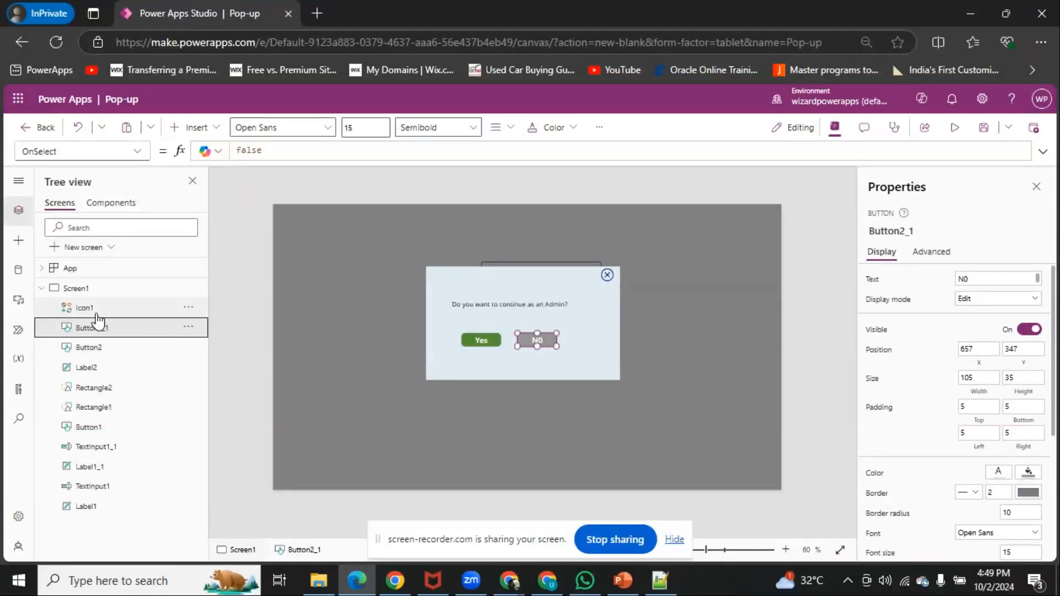
pyautogui.click(97, 314)
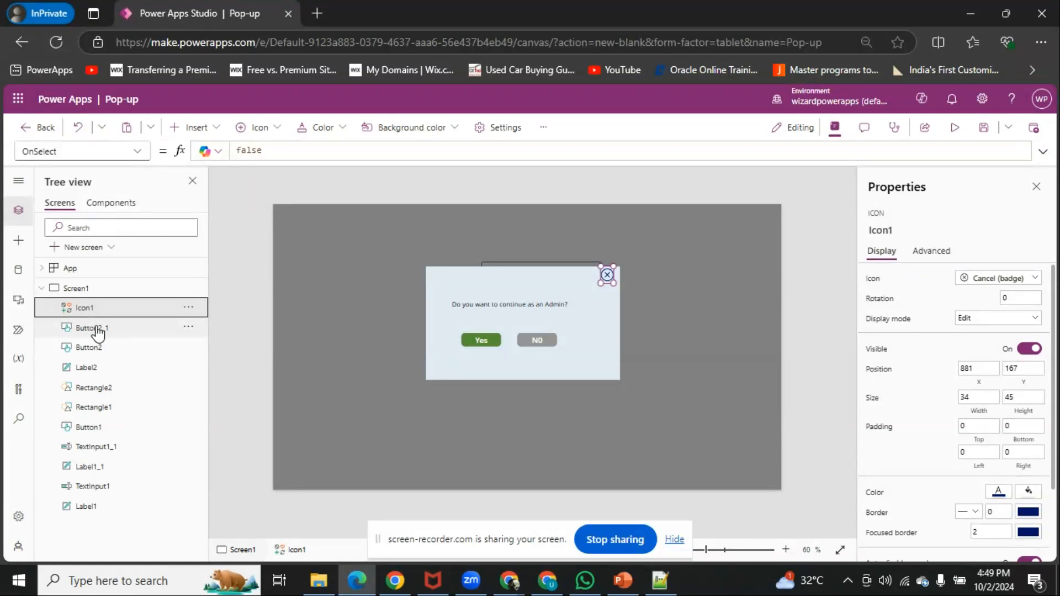
pyautogui.keyDown('ctrl'); pyautogui.click(98, 331); pyautogui.keyUp('ctrl')
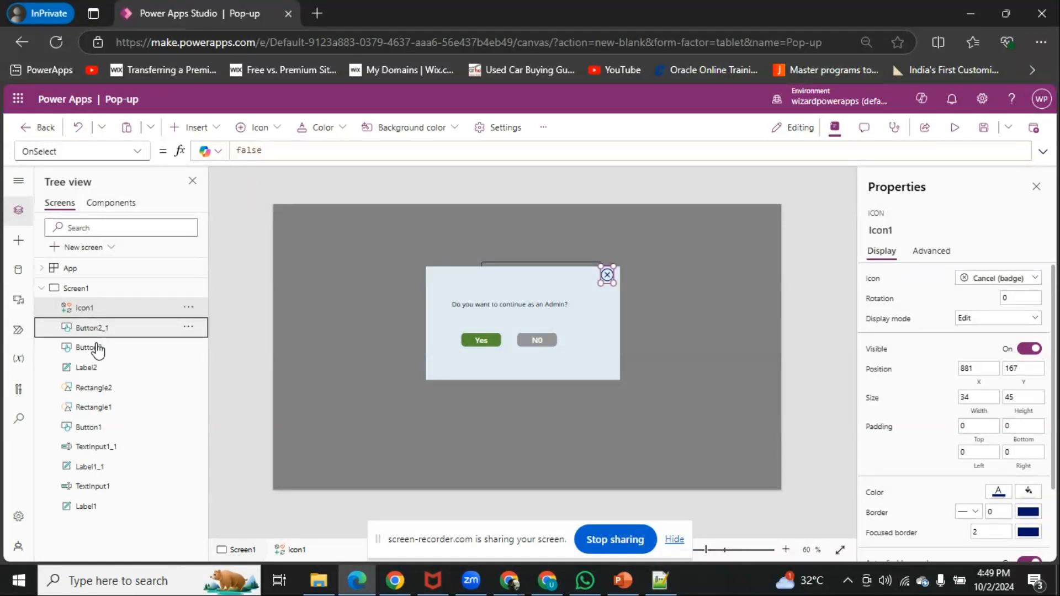
pyautogui.keyDown('ctrl'); pyautogui.click(96, 348); pyautogui.keyUp('ctrl')
pyautogui.keyDown('ctrl'); pyautogui.click(101, 369); pyautogui.keyUp('ctrl')
pyautogui.keyDown('ctrl'); pyautogui.click(102, 387); pyautogui.keyUp('ctrl')
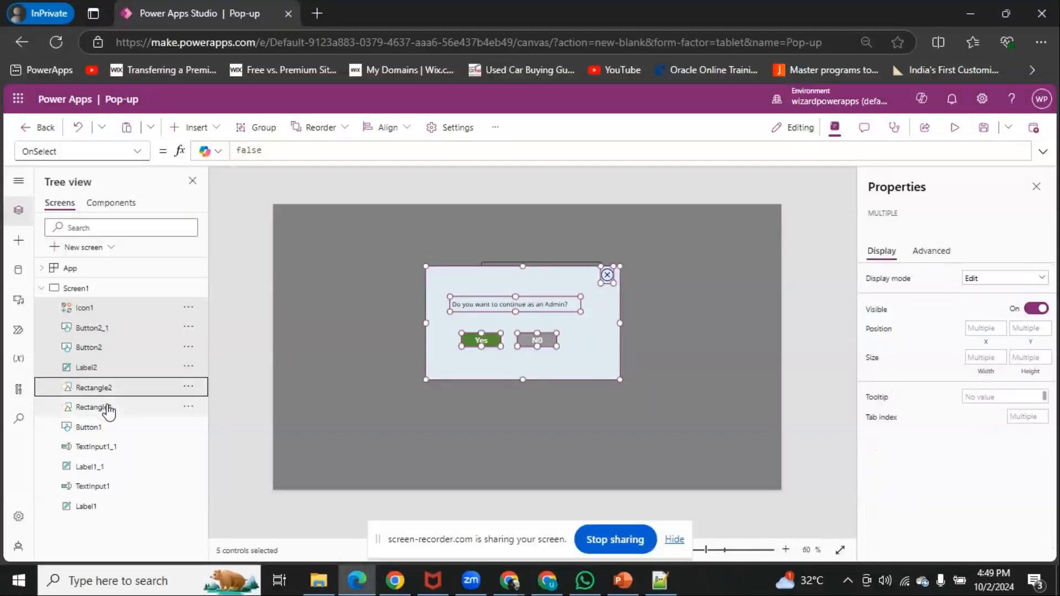
pyautogui.keyDown('ctrl'); pyautogui.click(110, 407); pyautogui.keyUp('ctrl')
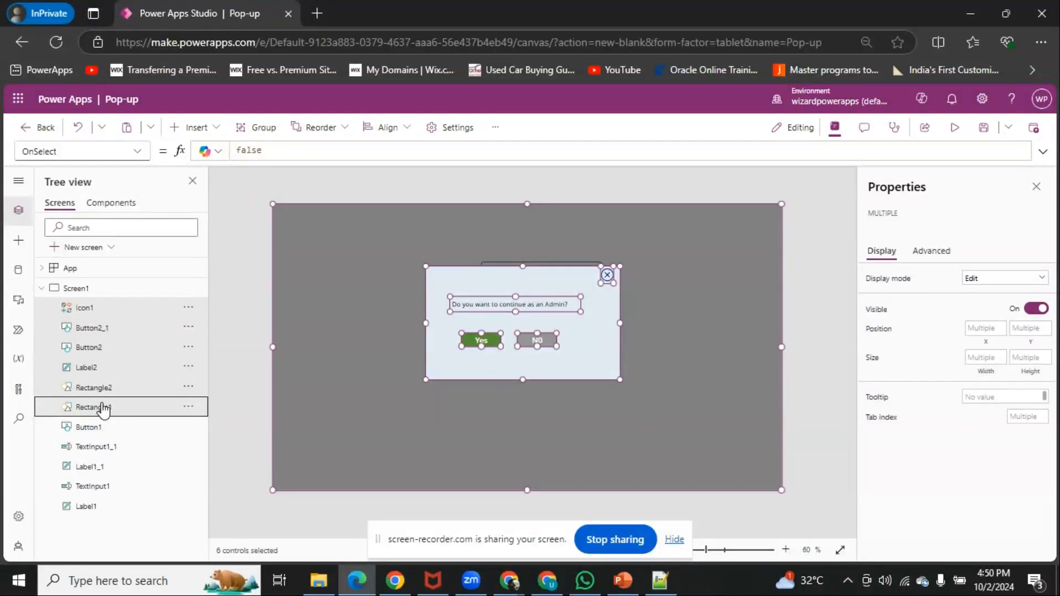
pyautogui.rightClick(125, 311)
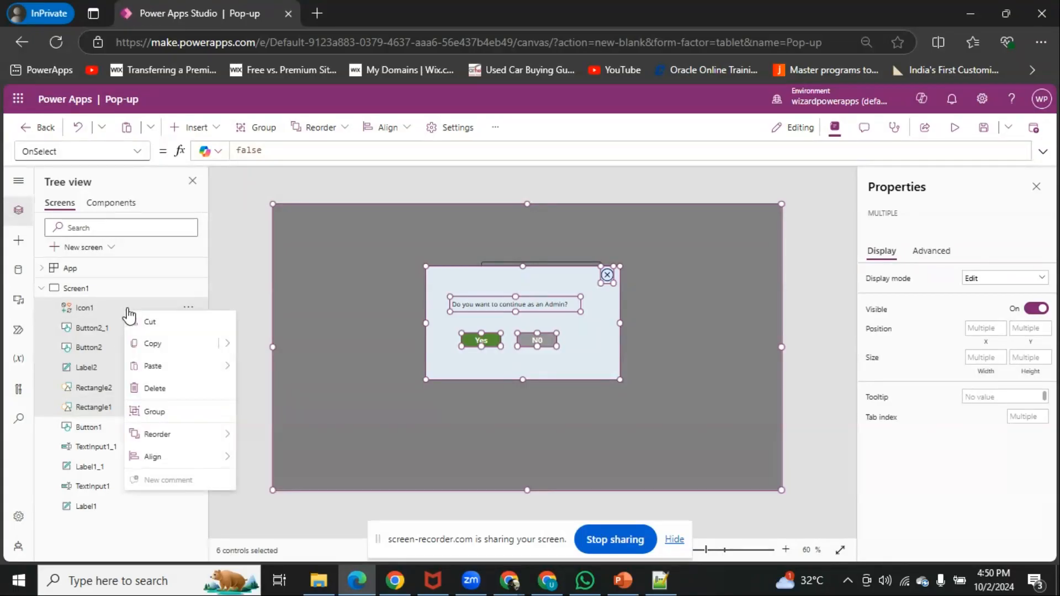
pyautogui.click(175, 420)
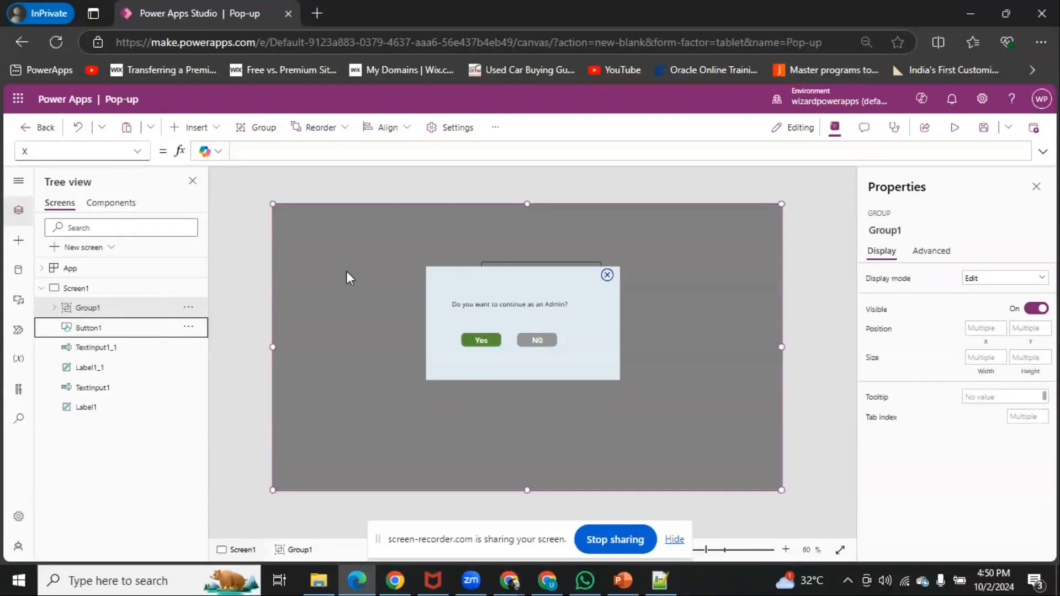
# Expand the new group and rename it Popup
pyautogui.click(53, 308)
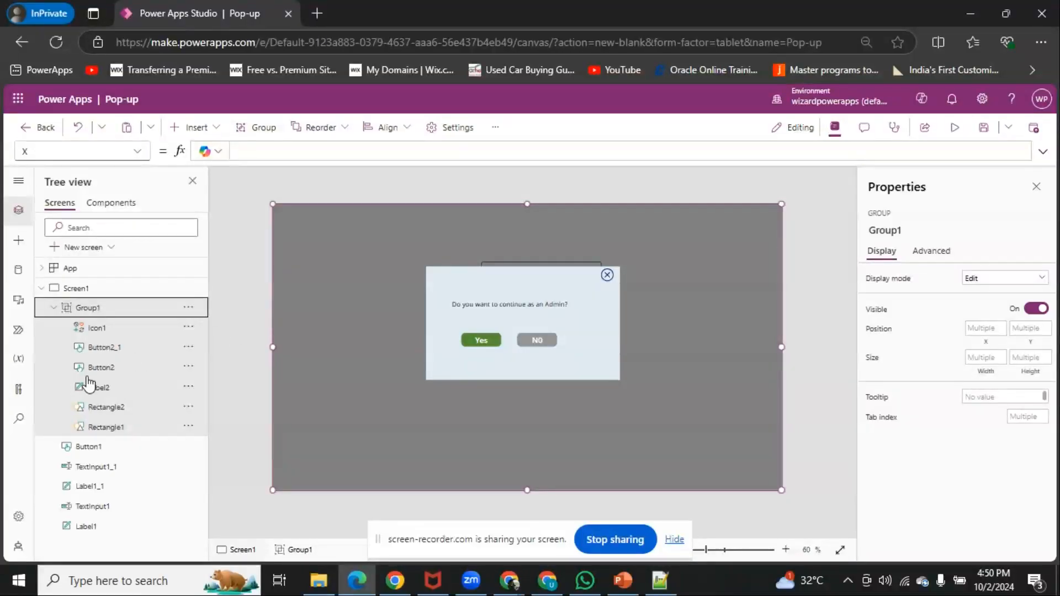
pyautogui.rightClick(118, 309)
pyautogui.click(183, 369)
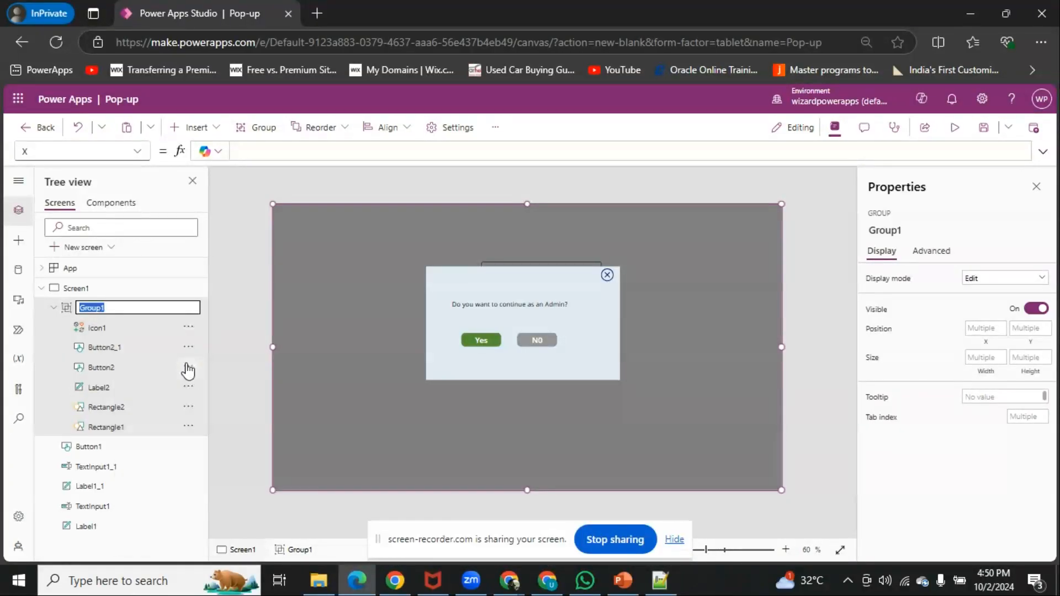
pyautogui.write('Popup')
pyautogui.click(249, 338)
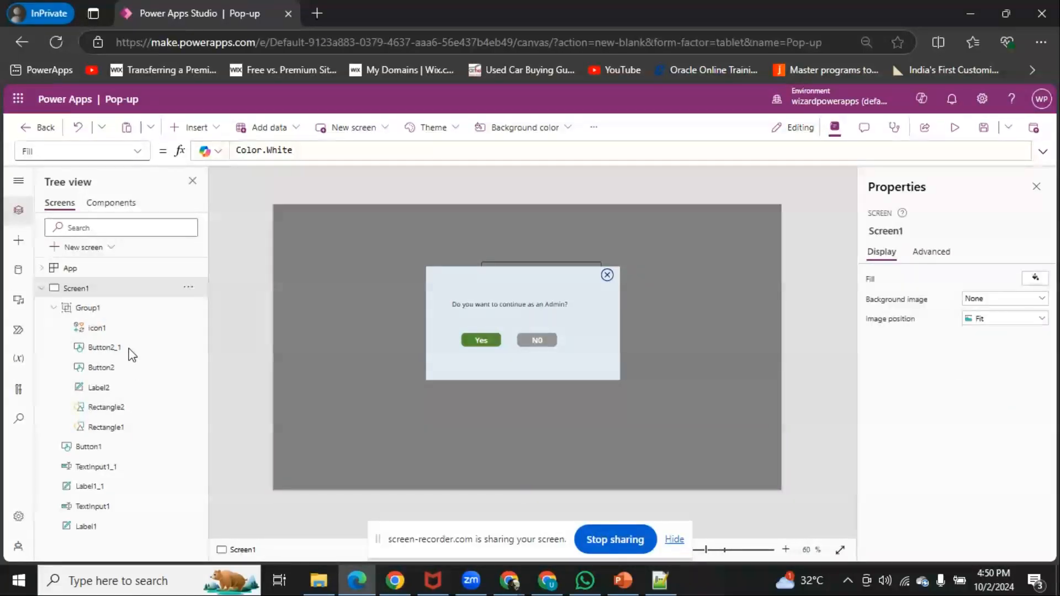
# Set the Popup group's Visible property to the variable pop_up
pyautogui.click(108, 315)
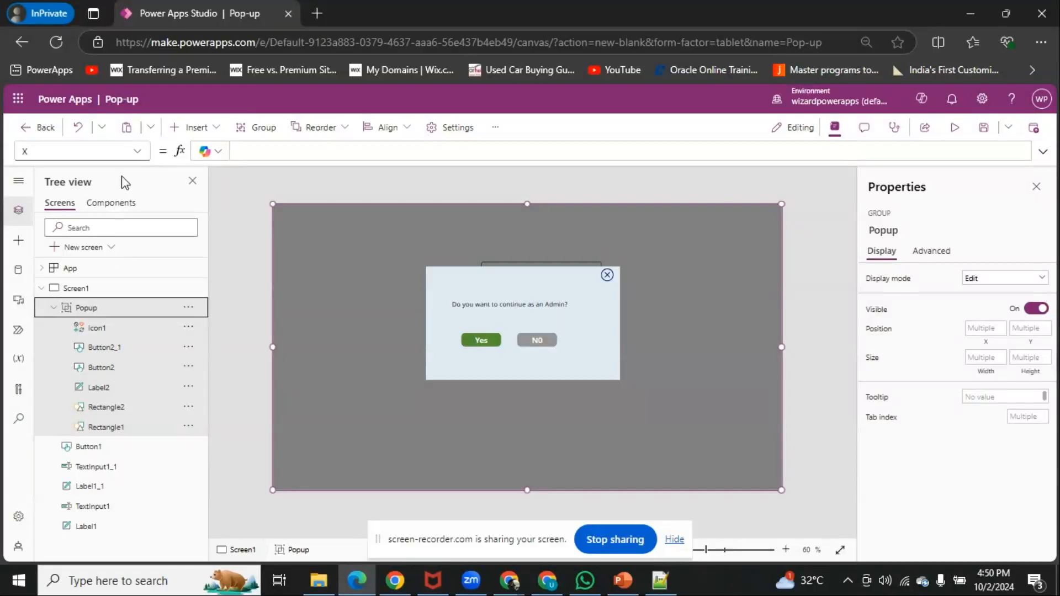
pyautogui.click(136, 152)
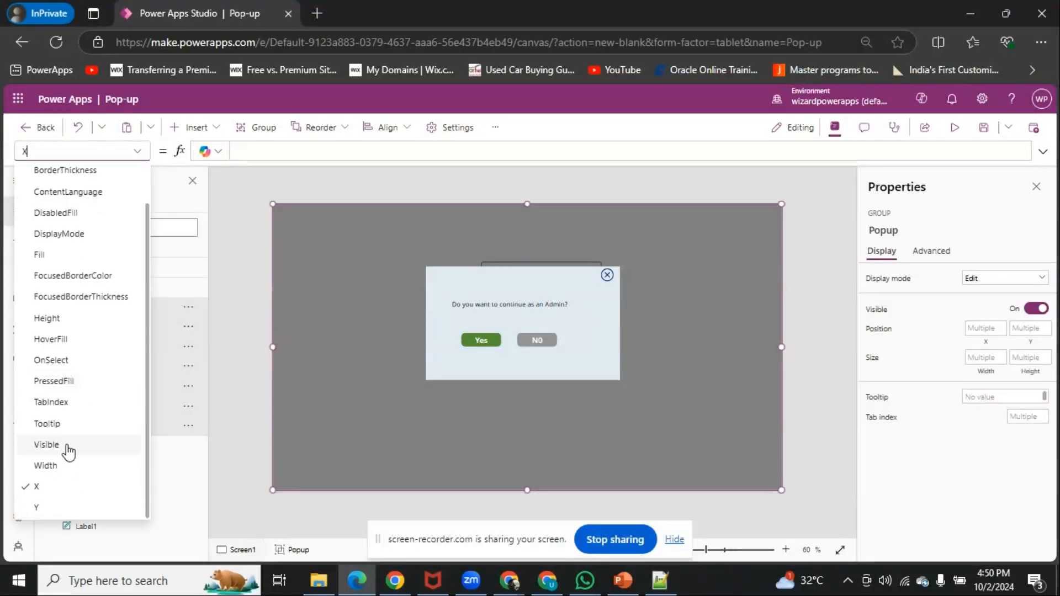
pyautogui.click(46, 445)
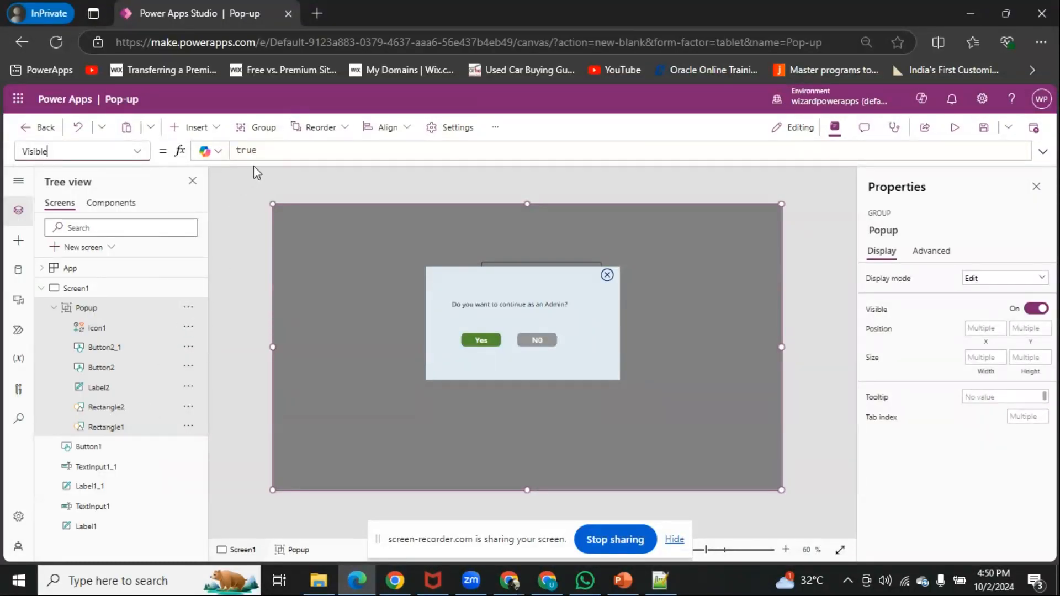
pyautogui.click(275, 151)
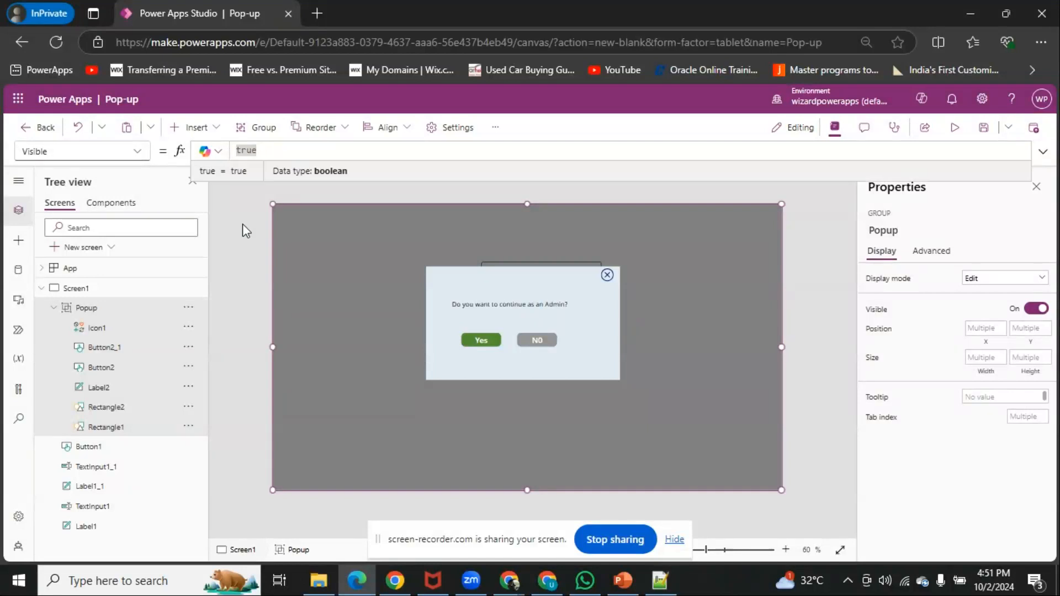
pyautogui.write('pop_up')
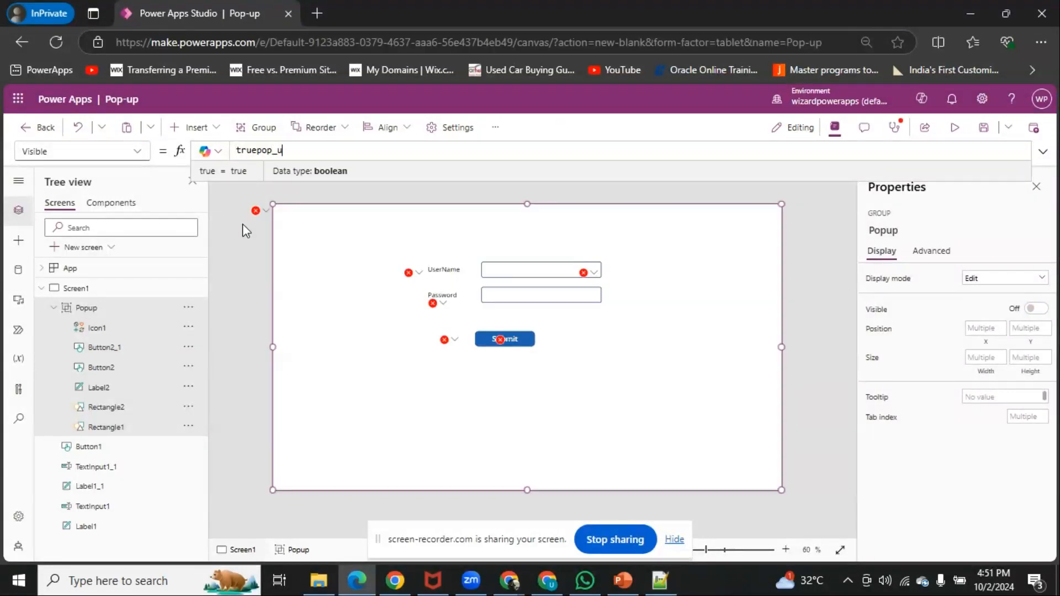
pyautogui.press('BackSpace')
pyautogui.press('BackSpace')
pyautogui.press('BackSpace')
pyautogui.press('BackSpace')
pyautogui.press('BackSpace')
pyautogui.press('BackSpace')
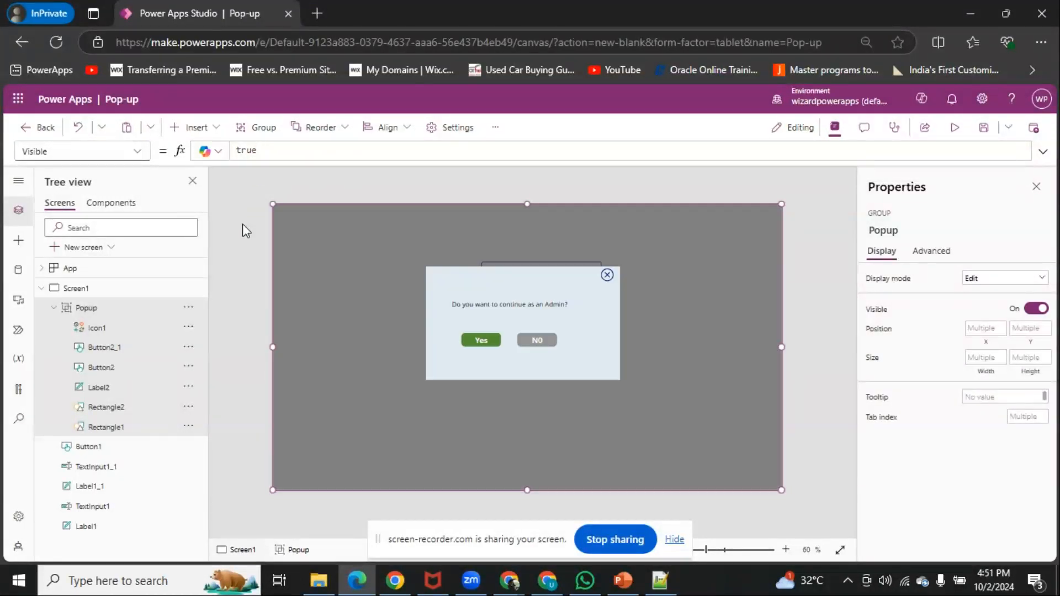
pyautogui.press('BackSpace')
pyautogui.press('BackSpace')
pyautogui.press('BackSpace')
pyautogui.press('BackSpace')
pyautogui.write('pop_up')
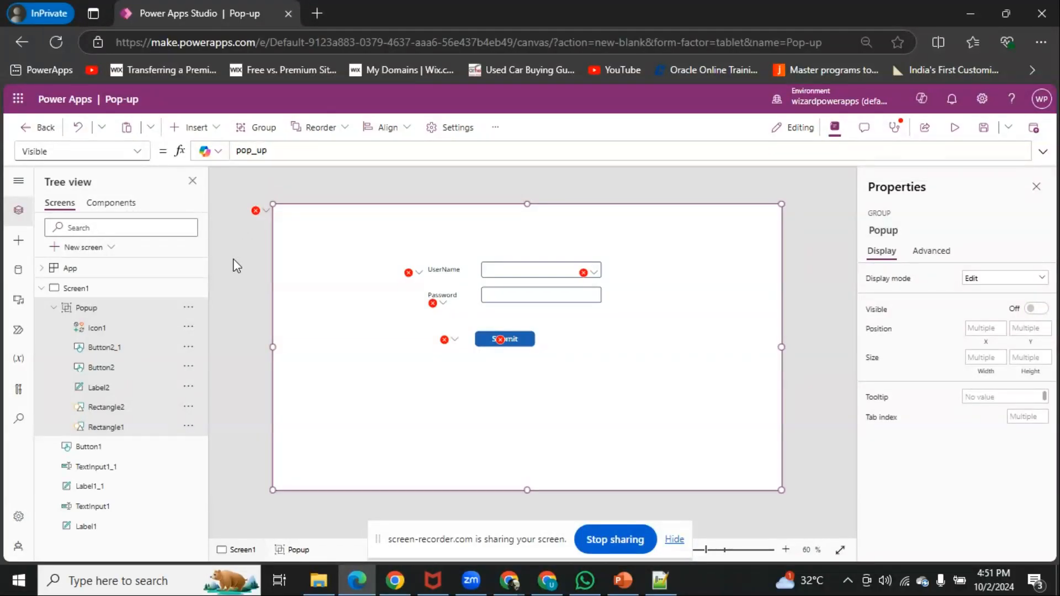
pyautogui.moveTo(274, 151); pyautogui.dragTo(239, 153)
pyautogui.click(279, 154)
pyautogui.click(270, 150)
pyautogui.moveTo(272, 153); pyautogui.dragTo(237, 153)
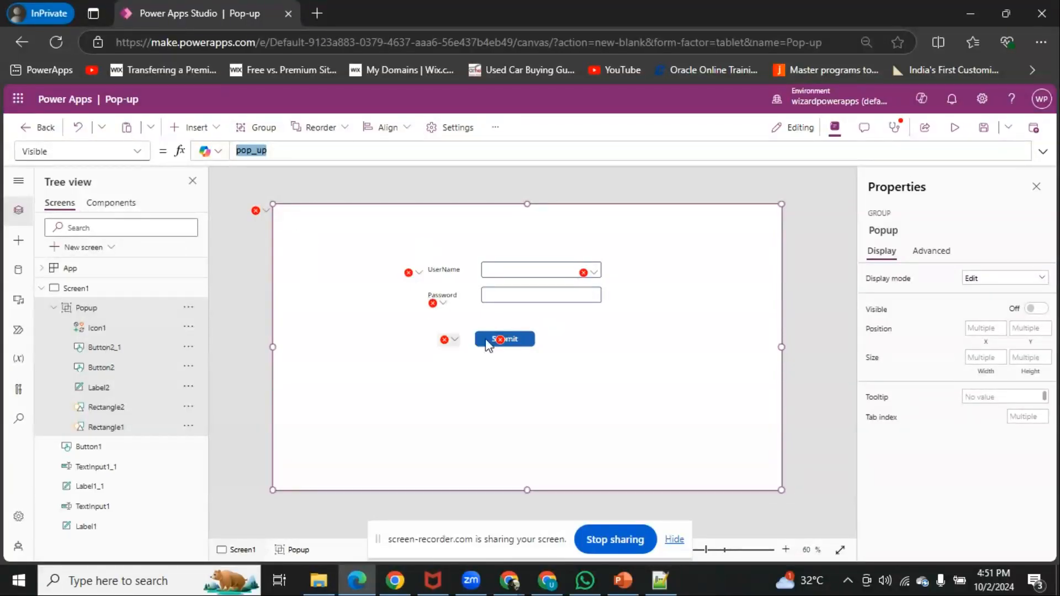
# Set the Submit button's OnSelect formula to UpdateContext({pop_up:true}) and copy the formula
pyautogui.click(466, 387)
pyautogui.click(530, 340)
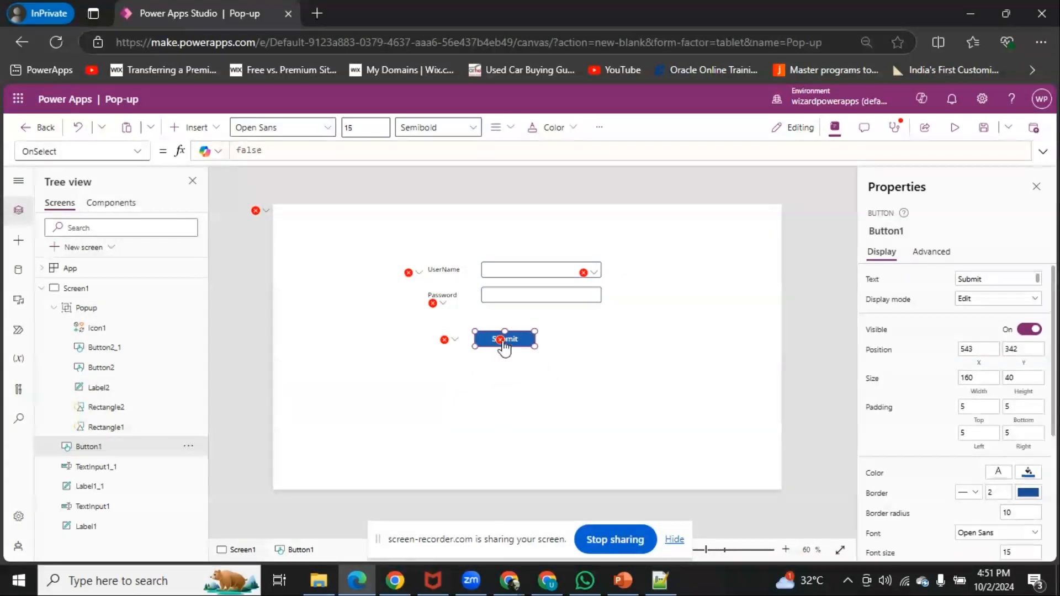
pyautogui.doubleClick(264, 149)
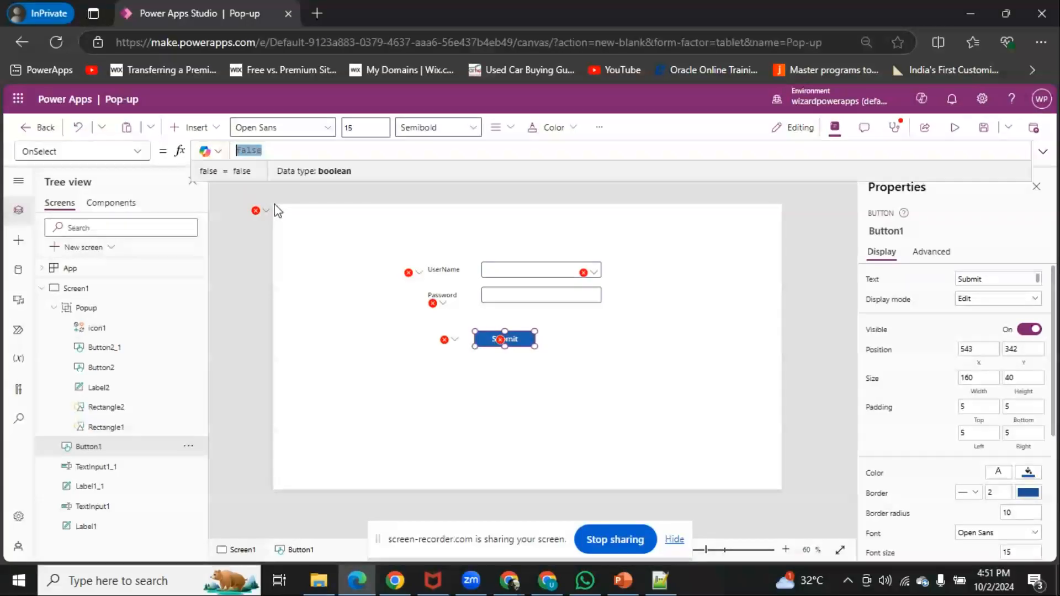
pyautogui.write('Up')
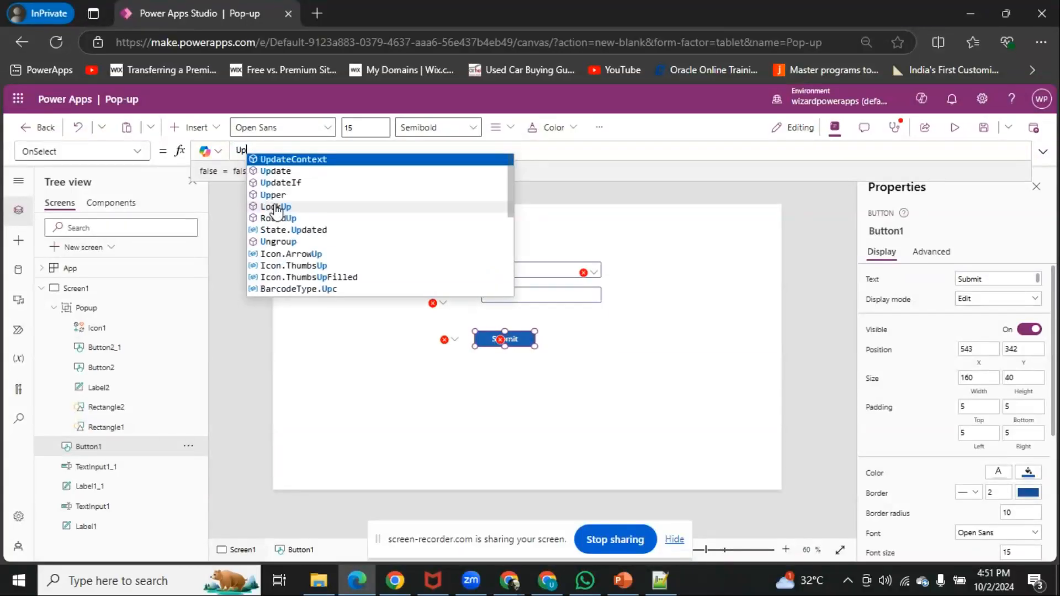
pyautogui.write('dateContext({')
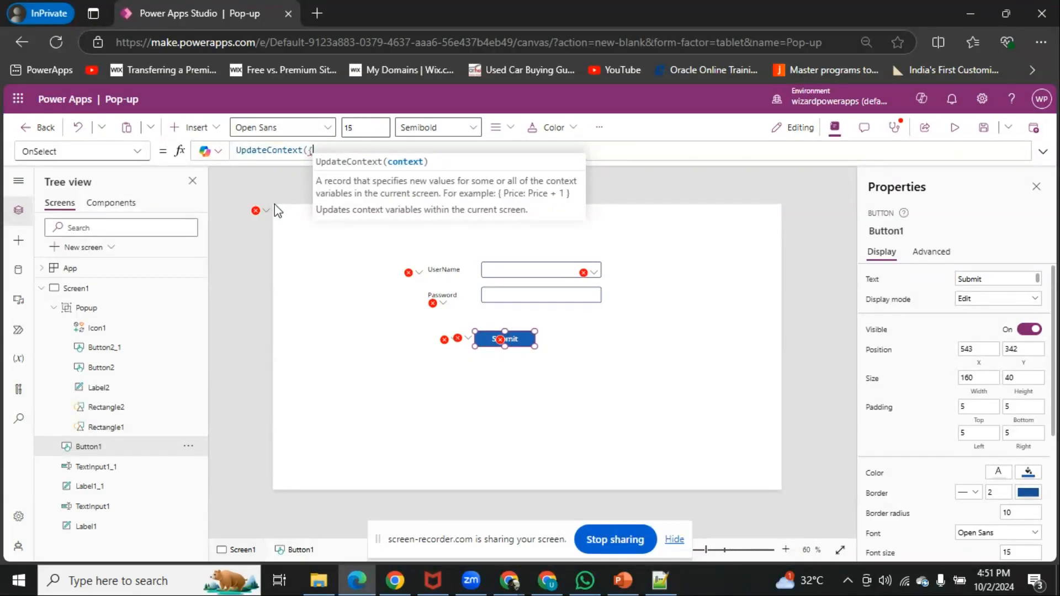
pyautogui.write('pop_up')
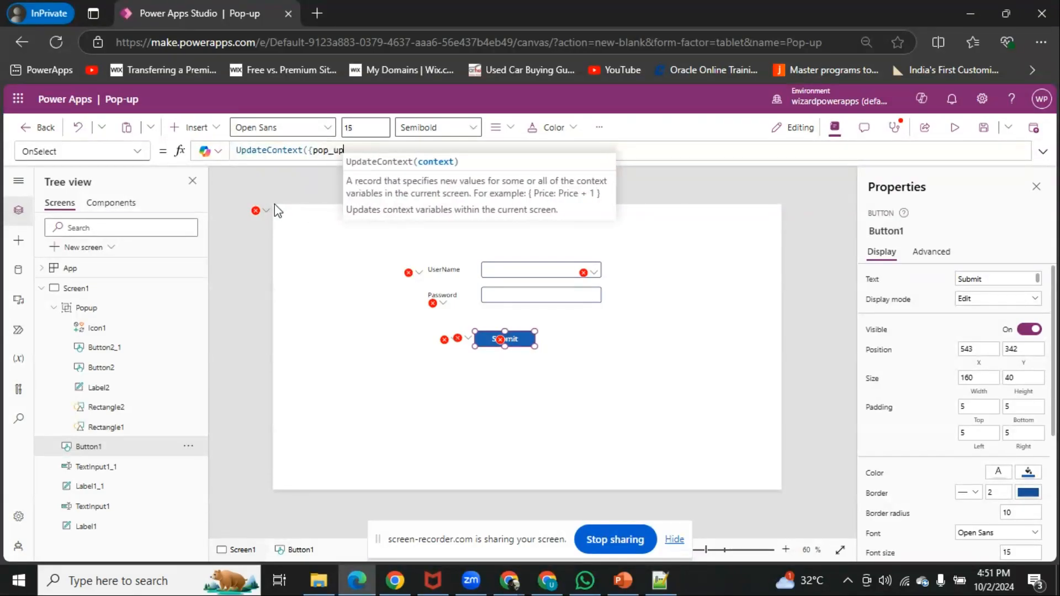
pyautogui.write(':true})')
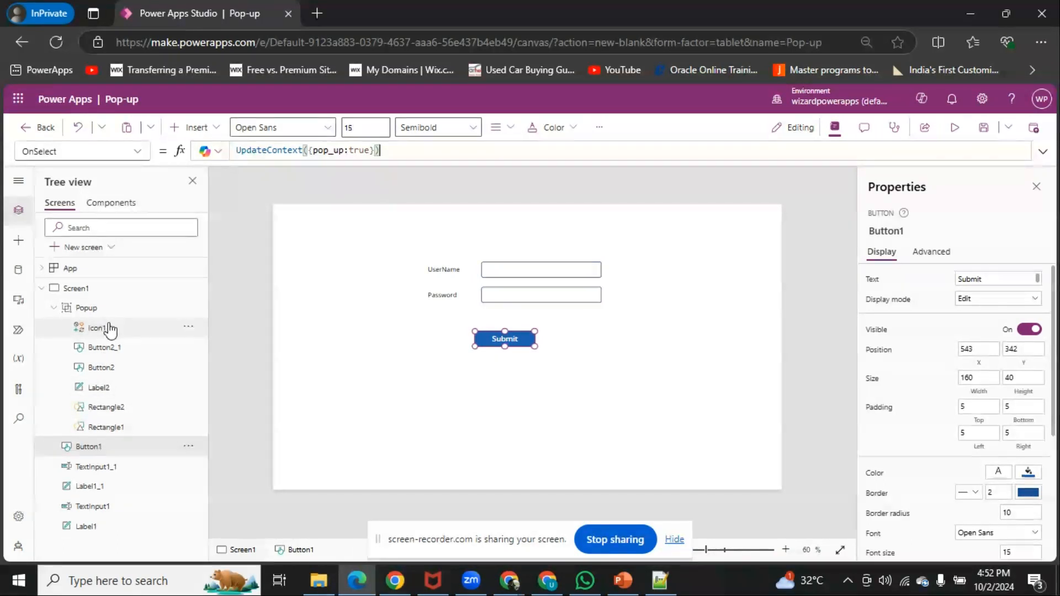
pyautogui.moveTo(396, 155); pyautogui.dragTo(236, 150)
pyautogui.hotkey('ctrl', 'c')
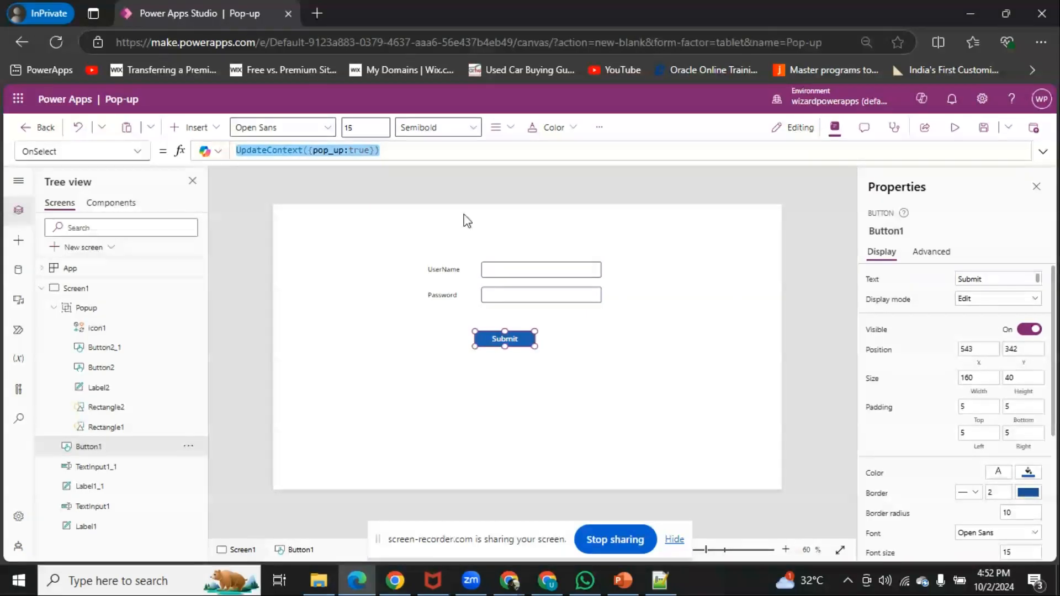
# Preview the app, test opening the pop-up with the Submit button, and exit the preview
pyautogui.click(954, 128)
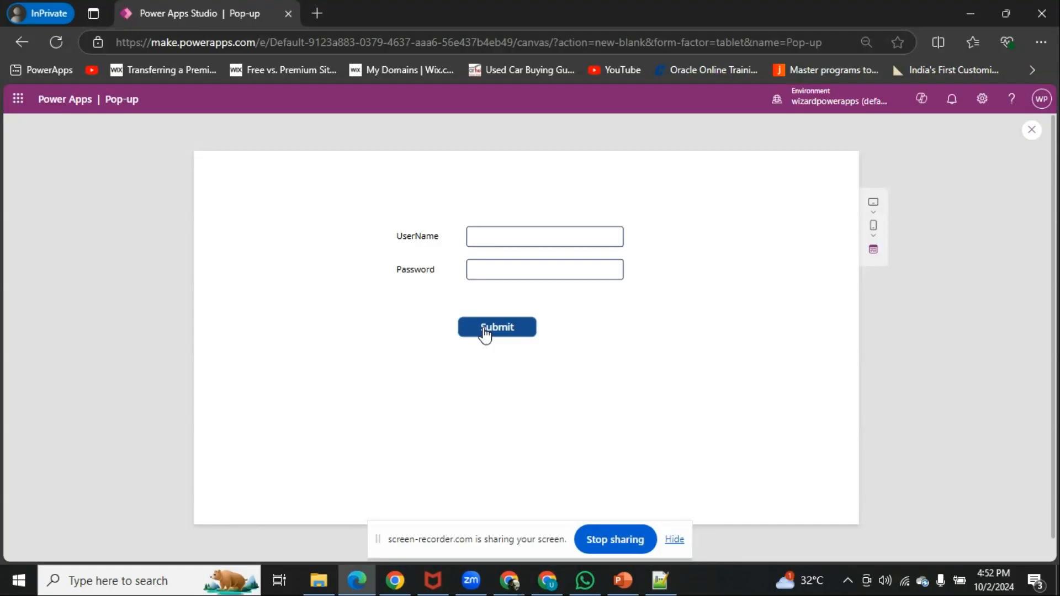
pyautogui.click(484, 331)
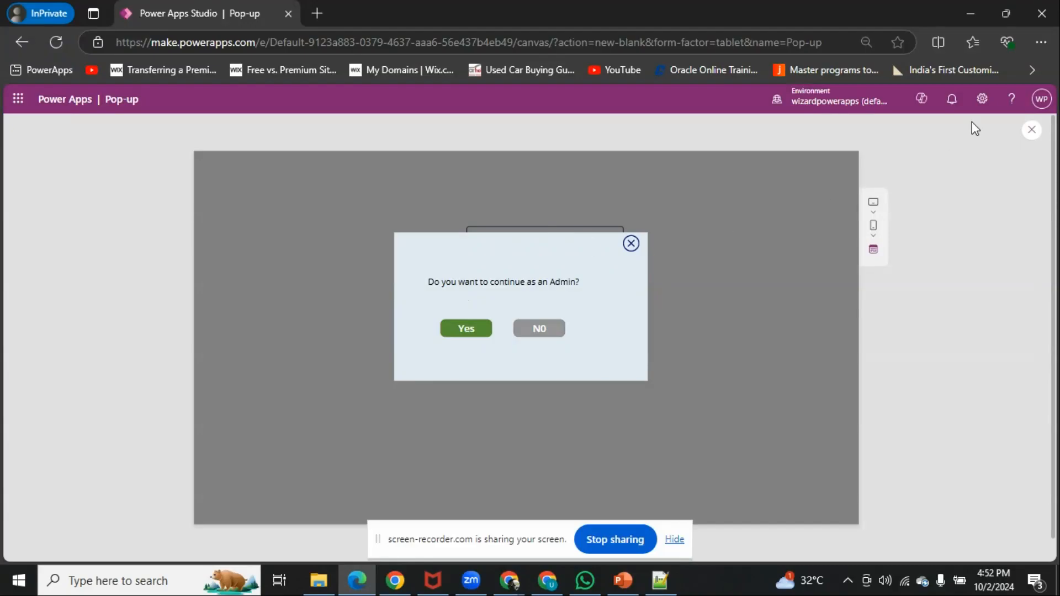
pyautogui.click(1029, 133)
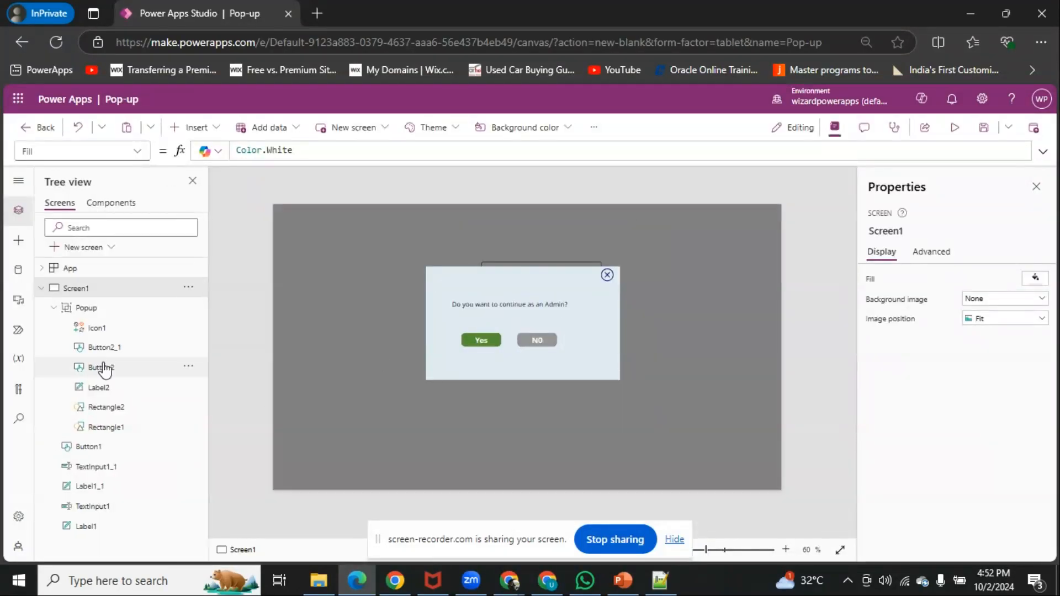
# Set the pop-up cancel icon's OnSelect formula to UpdateContext({pop_up:false}) and copy the formula
pyautogui.click(95, 309)
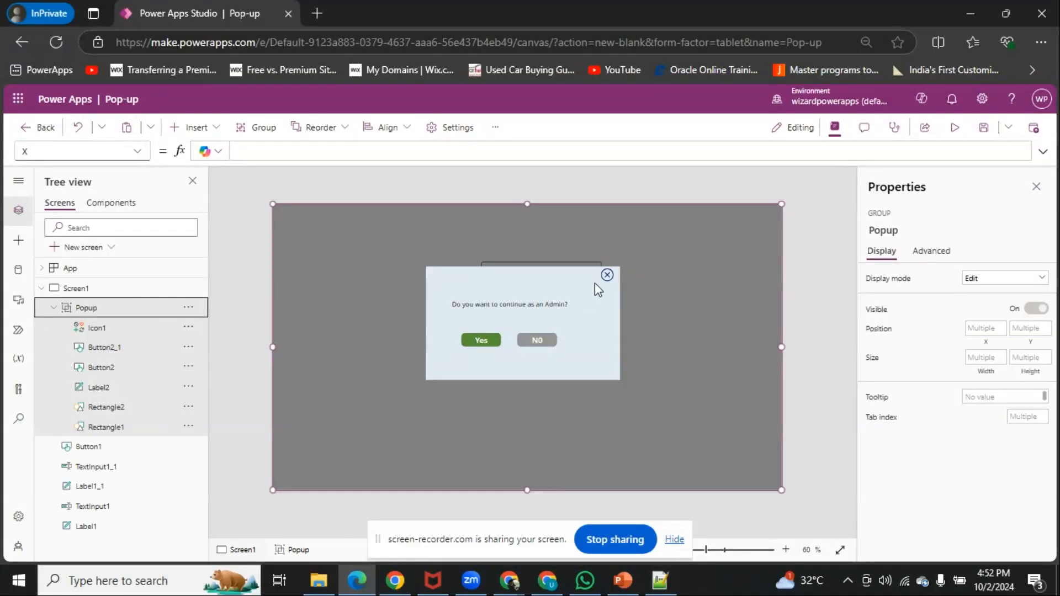
pyautogui.click(608, 277)
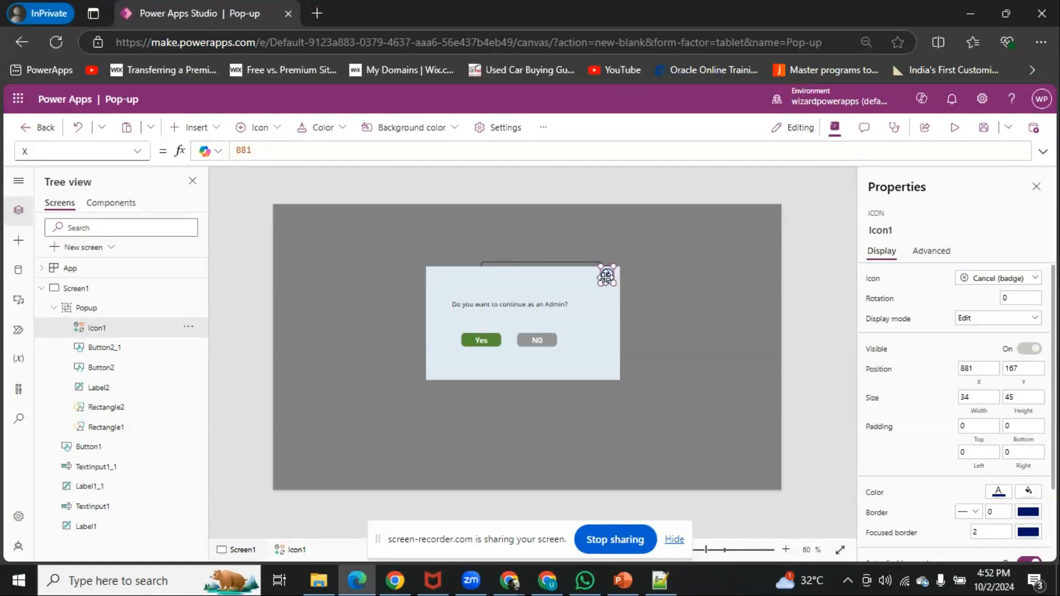
pyautogui.click(137, 151)
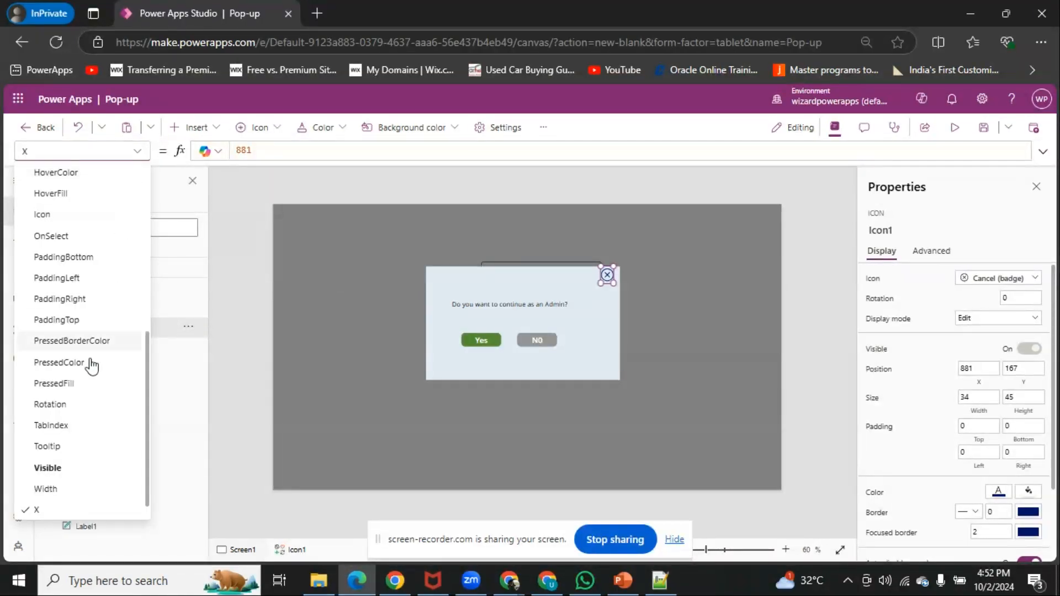
pyautogui.scroll(3, 82, 451)
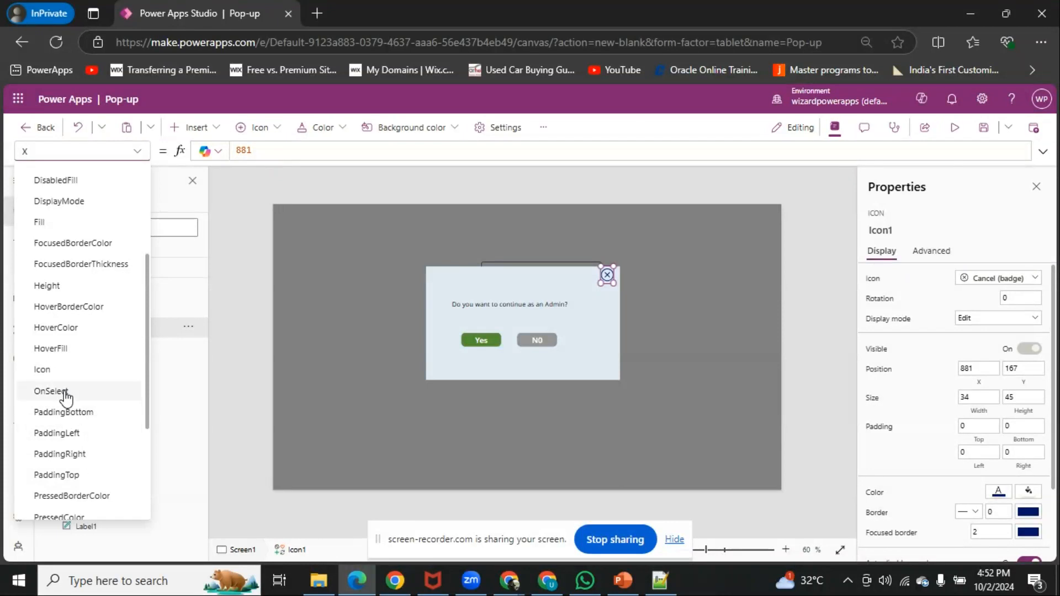
pyautogui.click(66, 395)
pyautogui.click(272, 146)
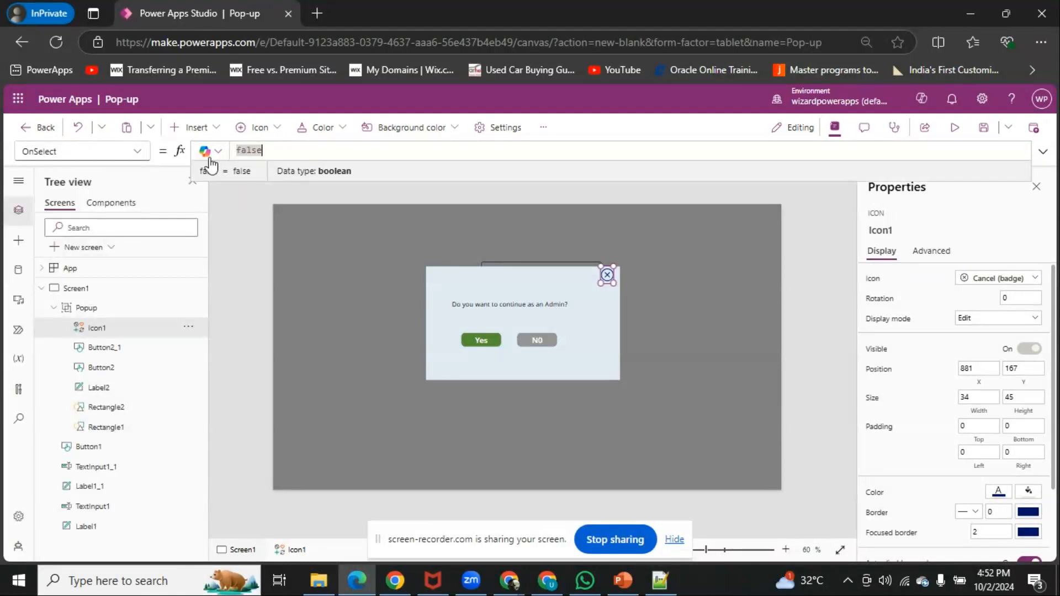
pyautogui.hotkey('ctrl', 'v')
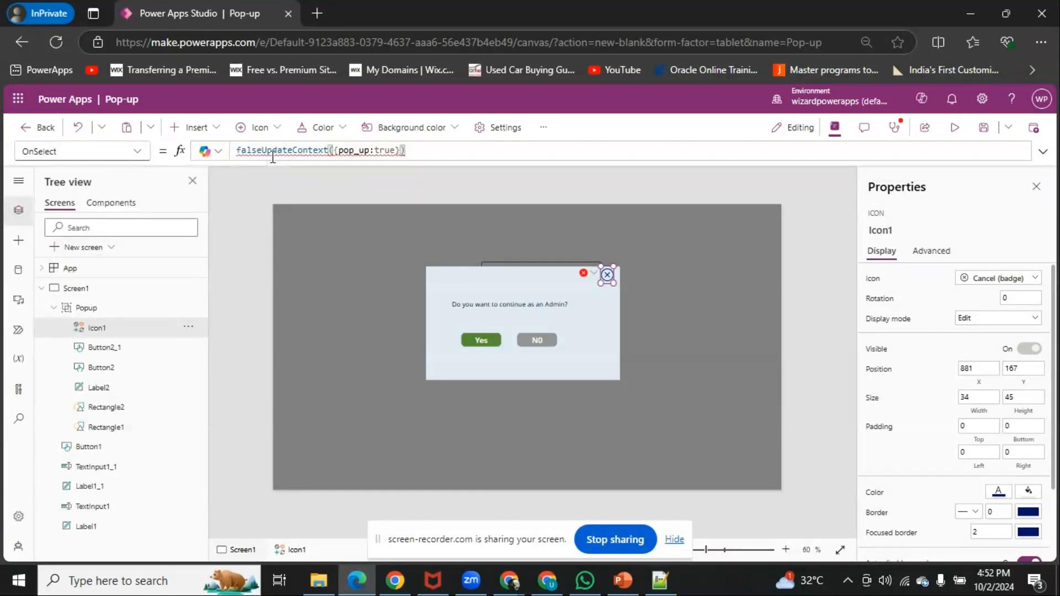
pyautogui.hotkey('ctrl', 'a')
pyautogui.hotkey('ctrl', 'v')
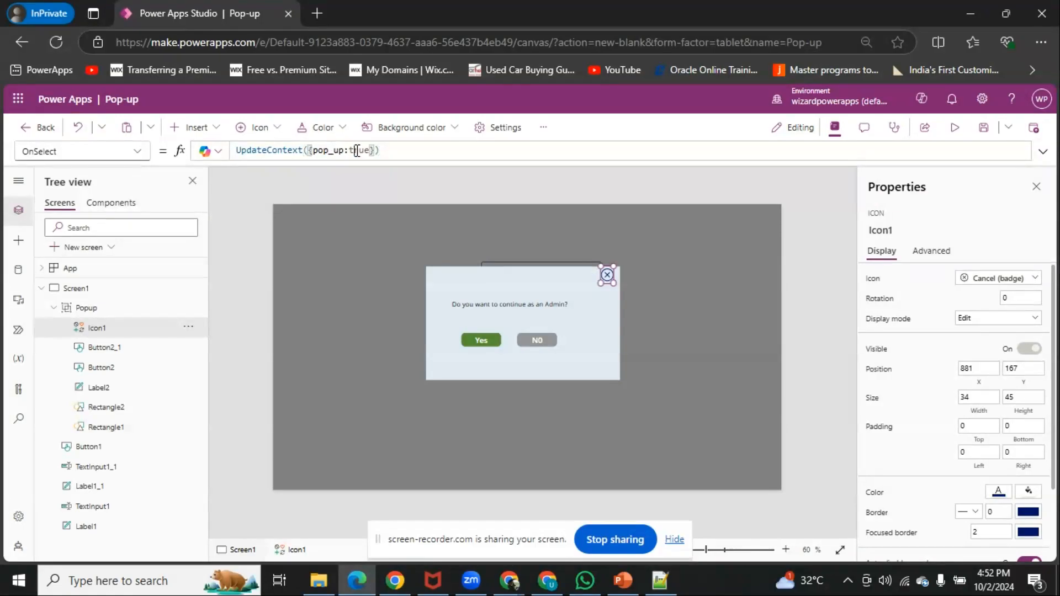
pyautogui.doubleClick(356, 150)
pyautogui.write('false')
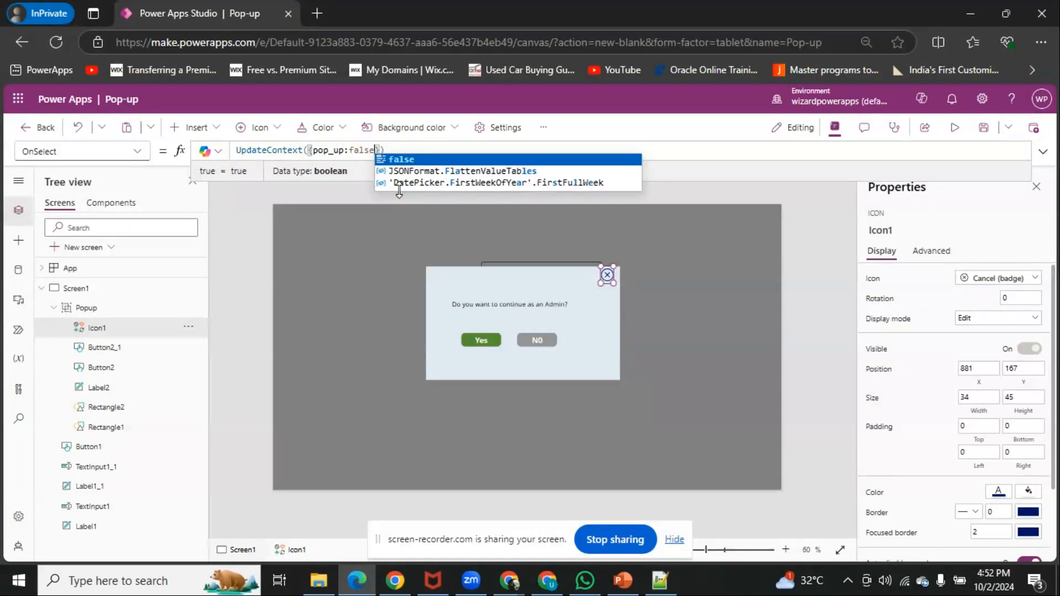
pyautogui.click(671, 149)
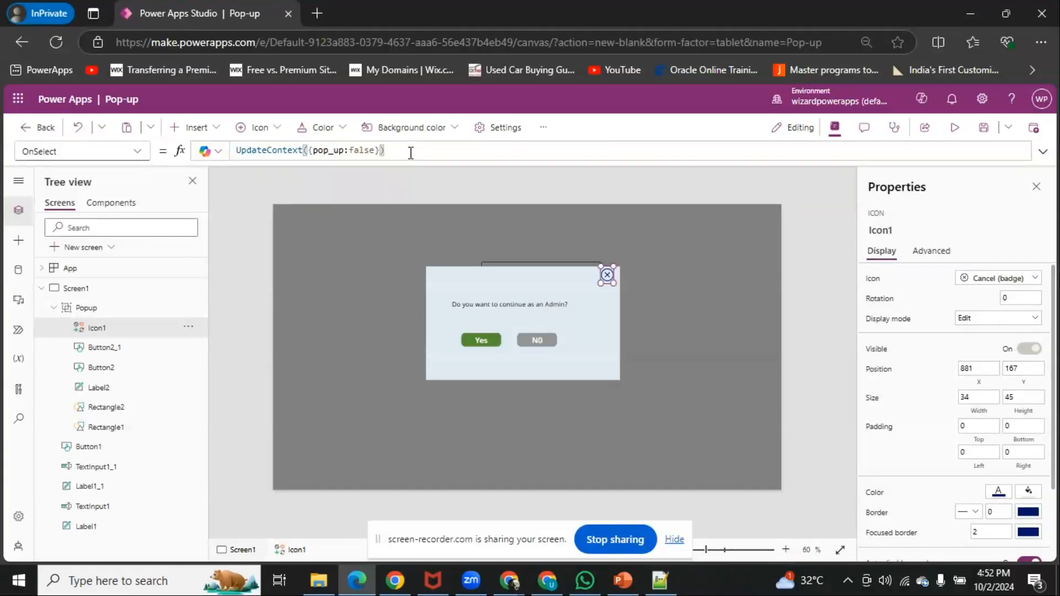
pyautogui.moveTo(409, 151); pyautogui.dragTo(241, 151)
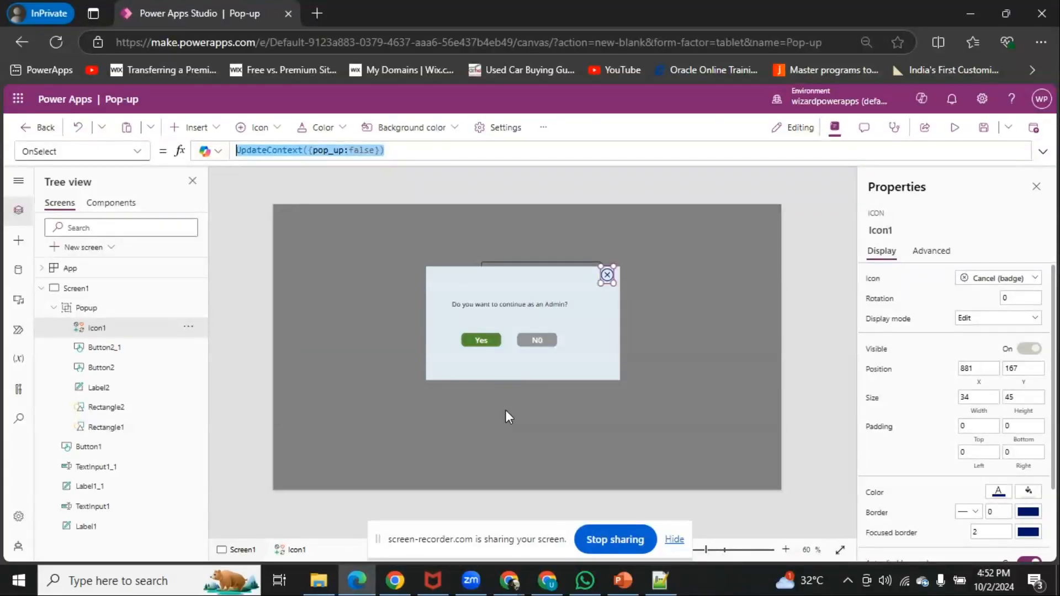
# Set the OnSelect property of the pop-up's N0 button to the copied formula UpdateContext({pop_up:false})
pyautogui.click(537, 340)
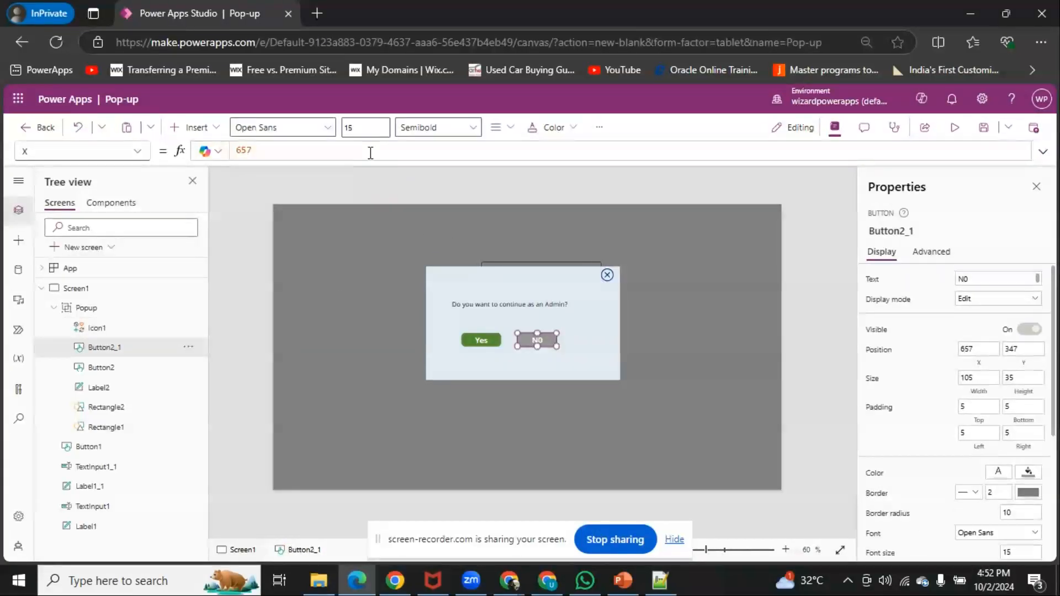
pyautogui.click(137, 150)
pyautogui.scroll(2, 77, 378)
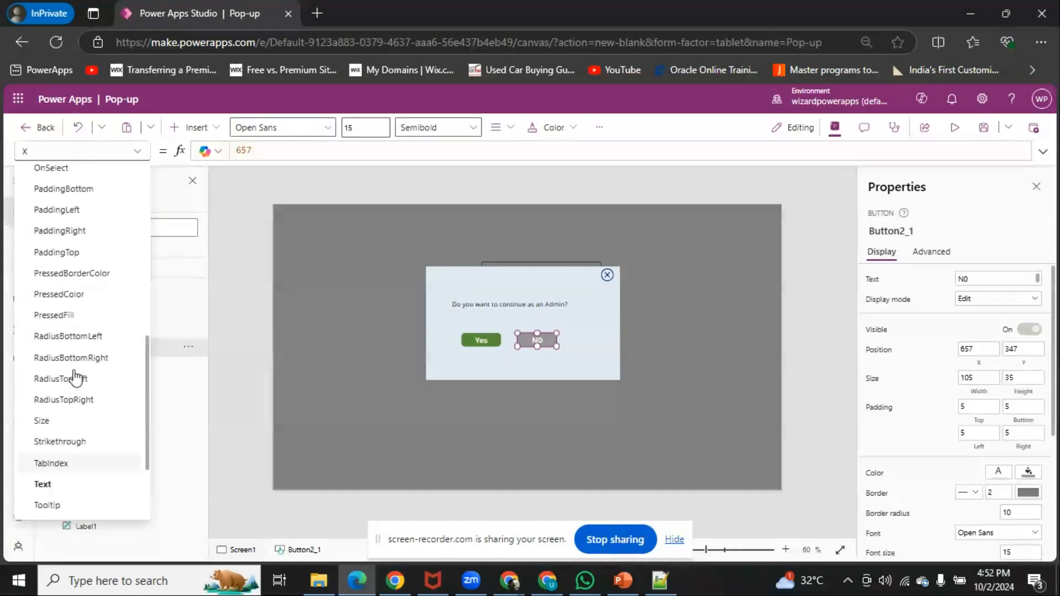
pyautogui.scroll(3, 76, 378)
pyautogui.click(50, 301)
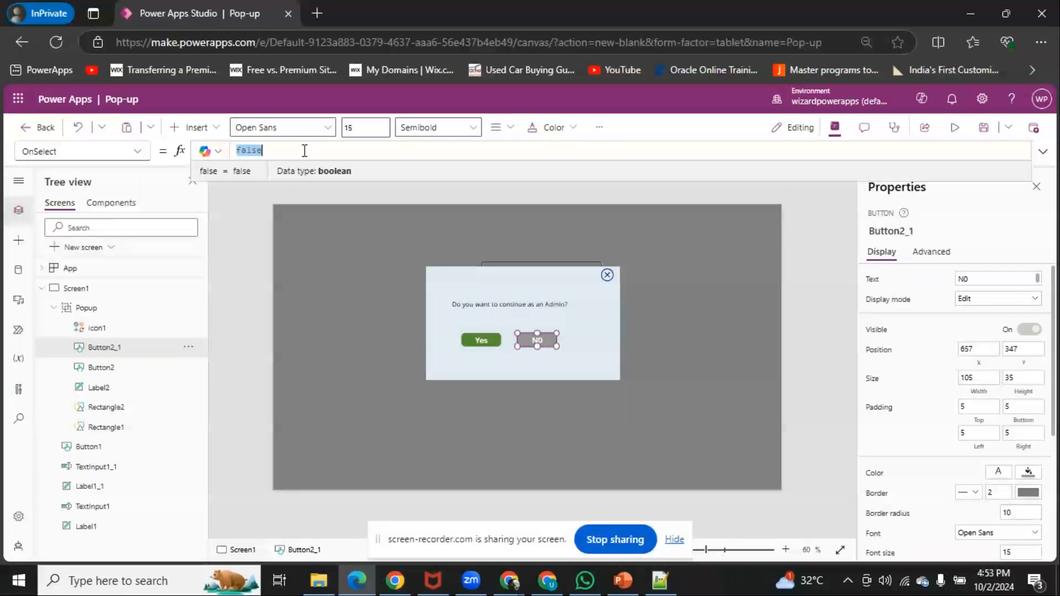
pyautogui.write('UpdateContext({pop_up:false})')
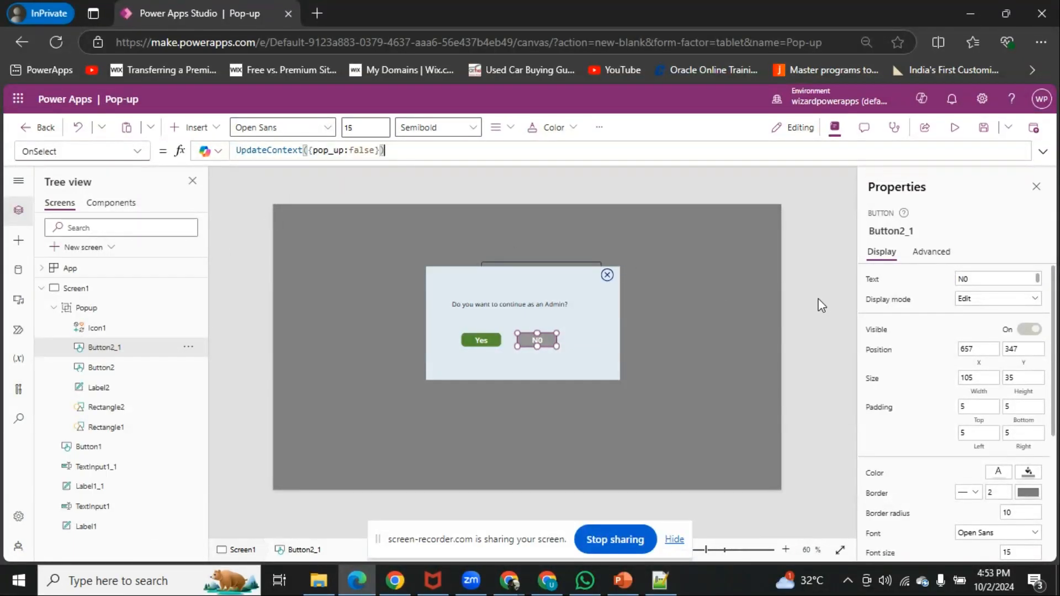
pyautogui.click(795, 305)
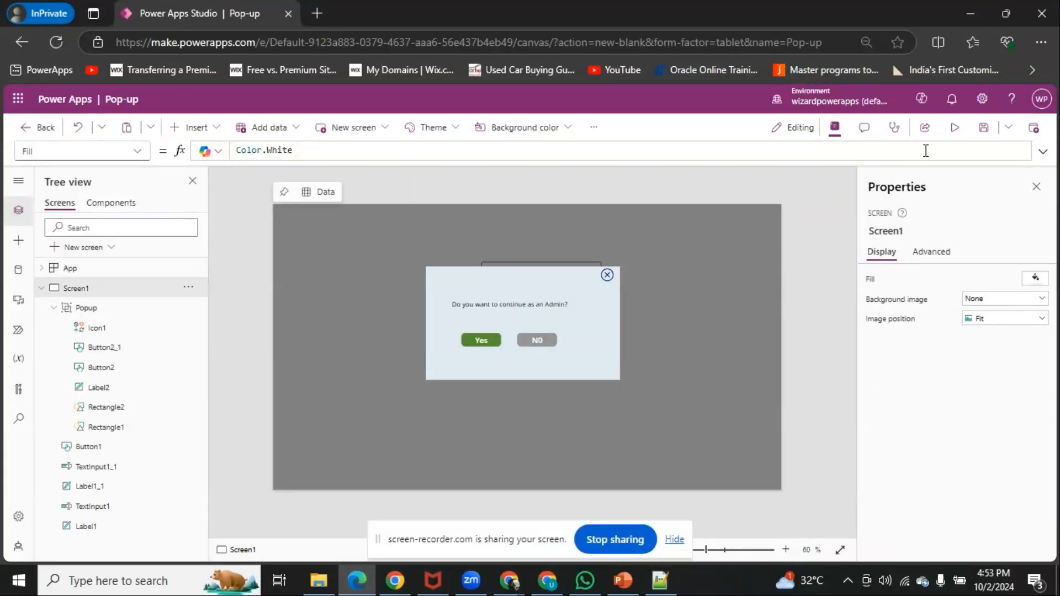
# Preview the app to test closing the pop-up with the cancel icon and, after resubmitting, with the N0 button, and return to editing
pyautogui.click(954, 131)
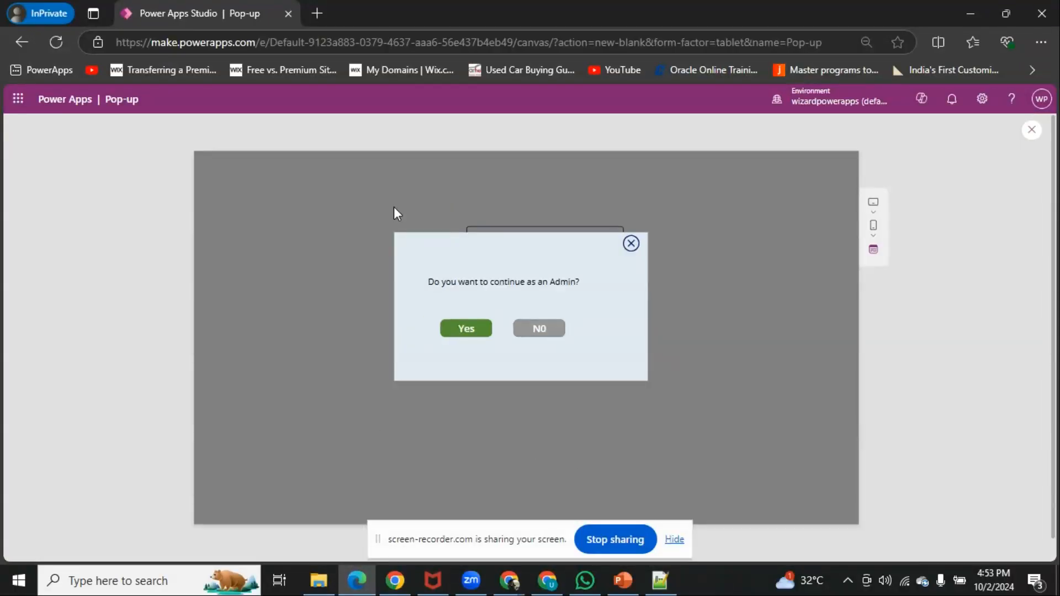
pyautogui.click(631, 244)
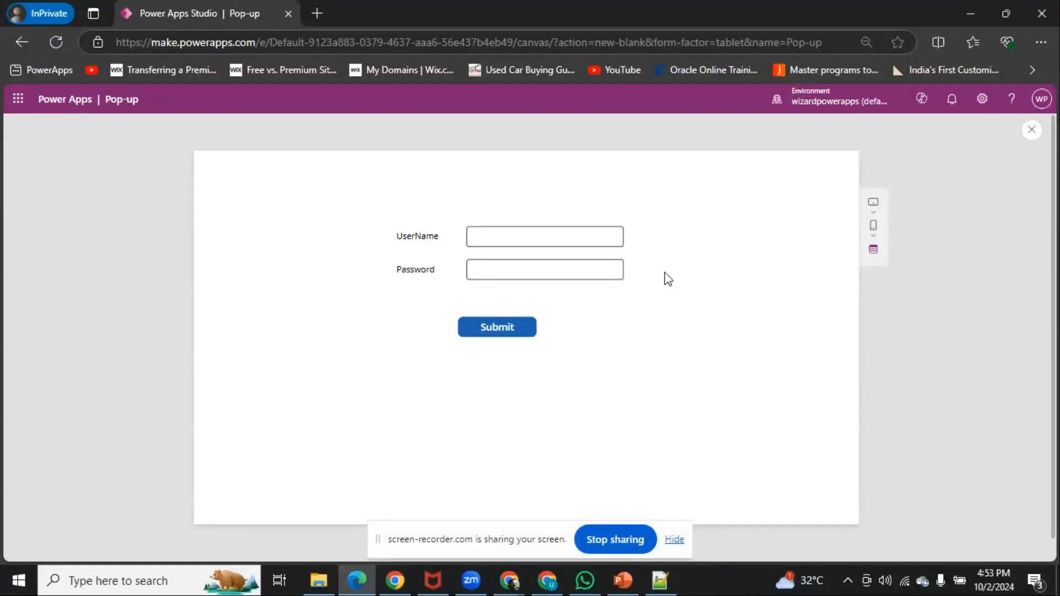
pyautogui.click(489, 331)
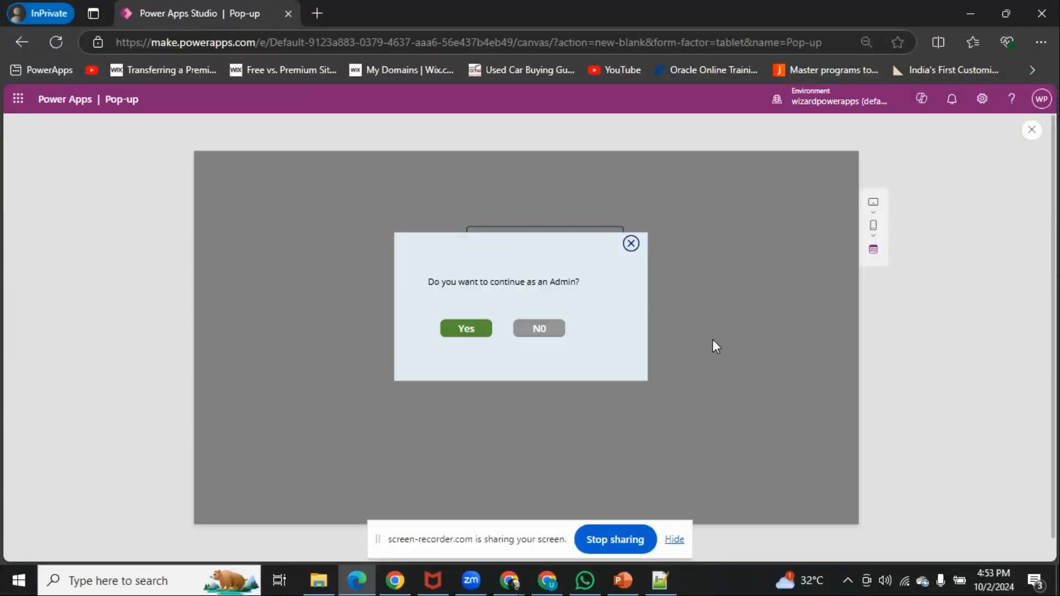
pyautogui.click(538, 330)
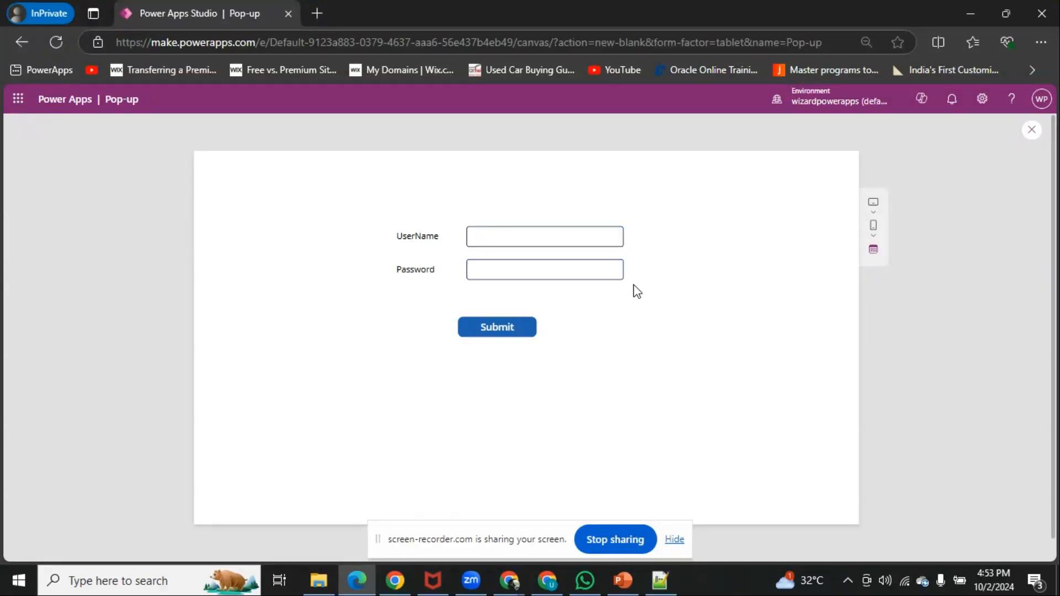
pyautogui.click(1031, 131)
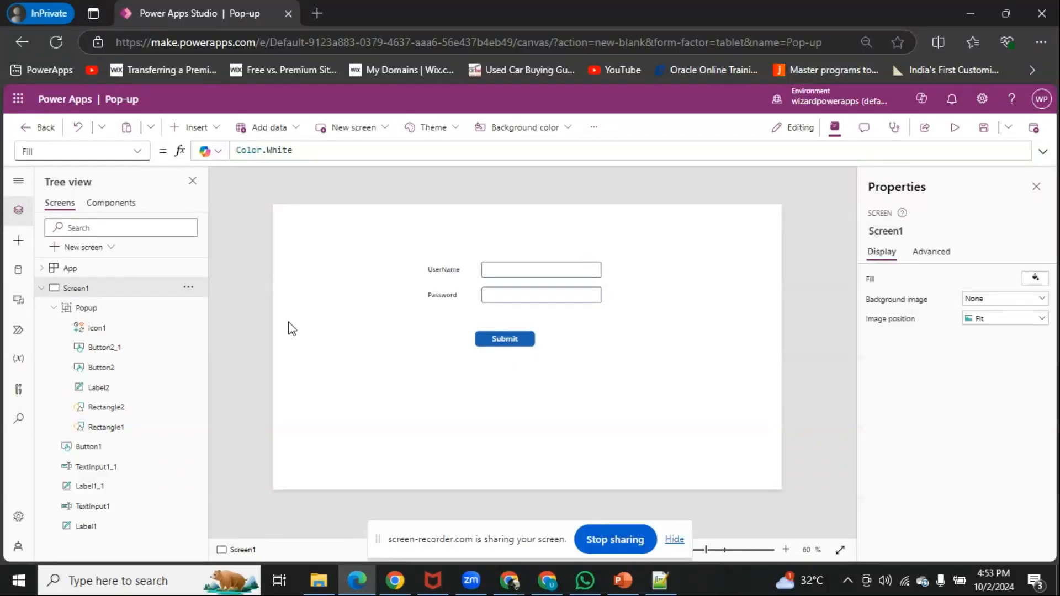
pyautogui.click(360, 348)
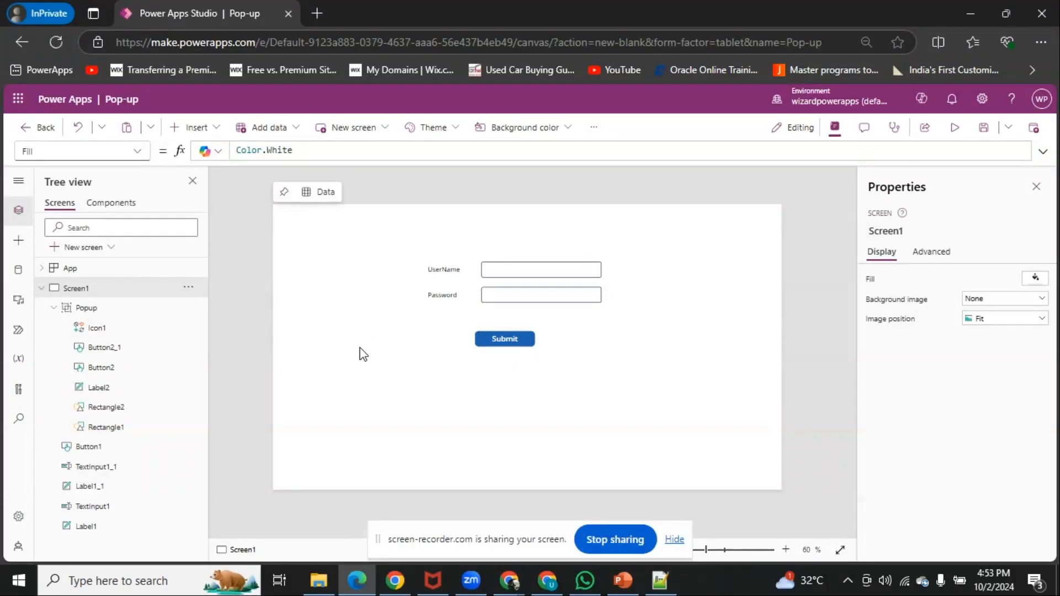